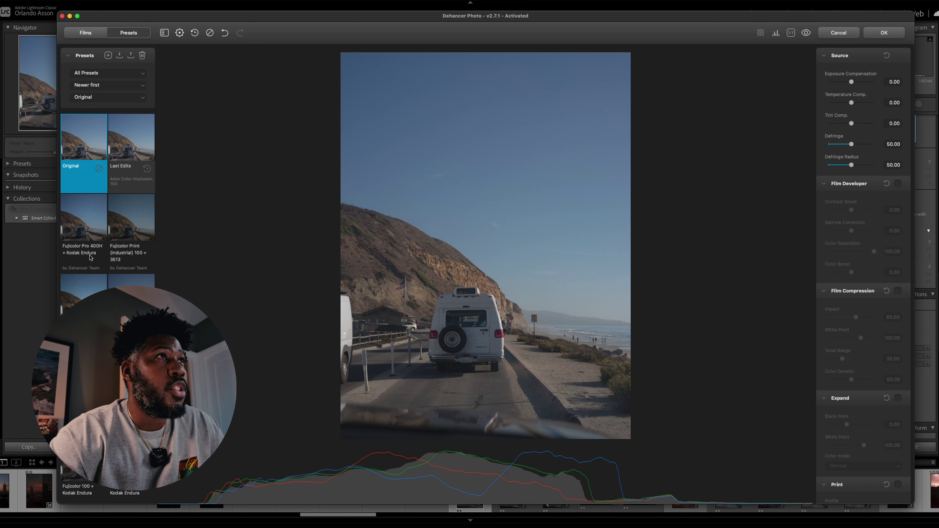
Step: Try the Fujicolor Pro 400H + Kodak Endura and Fujicolor Print (Industrial) 100 + 3513 presets, and apply Fujichrome CDU-II (cross)
left_click(91, 258)
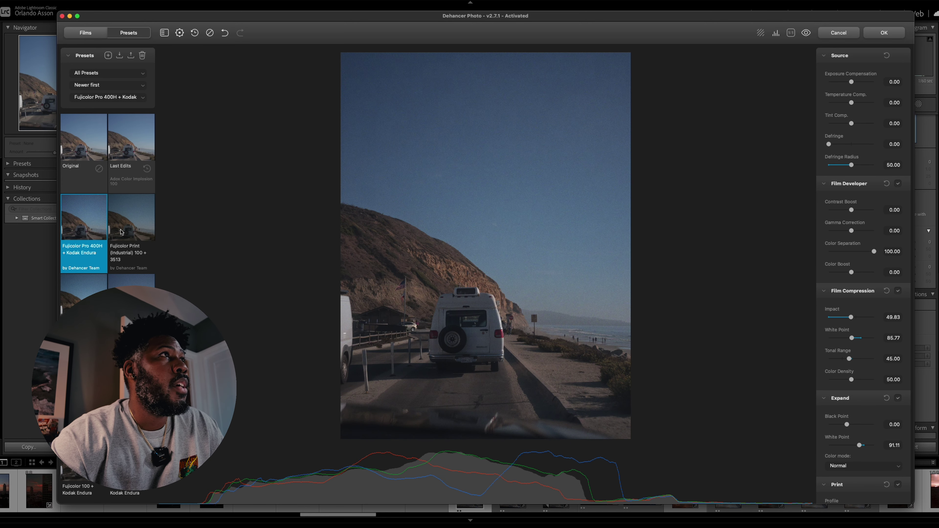
left_click(122, 231)
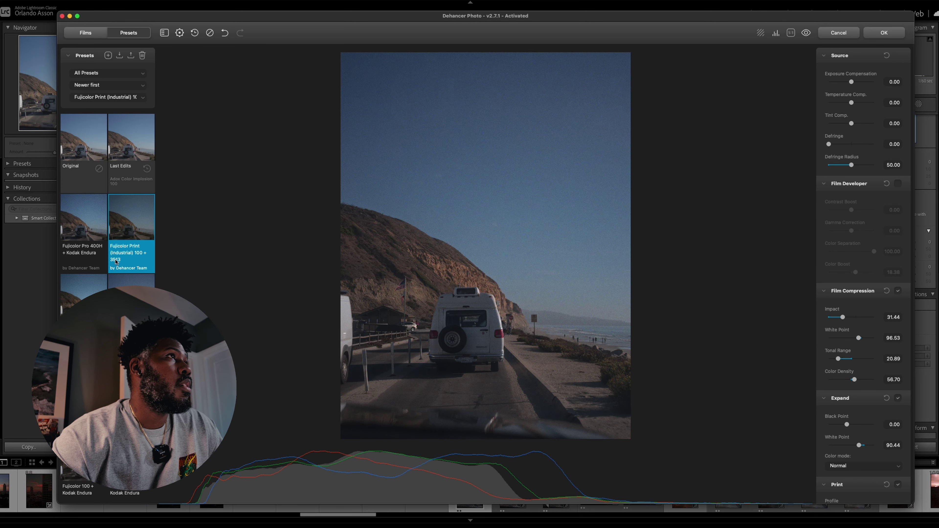
left_click(83, 296)
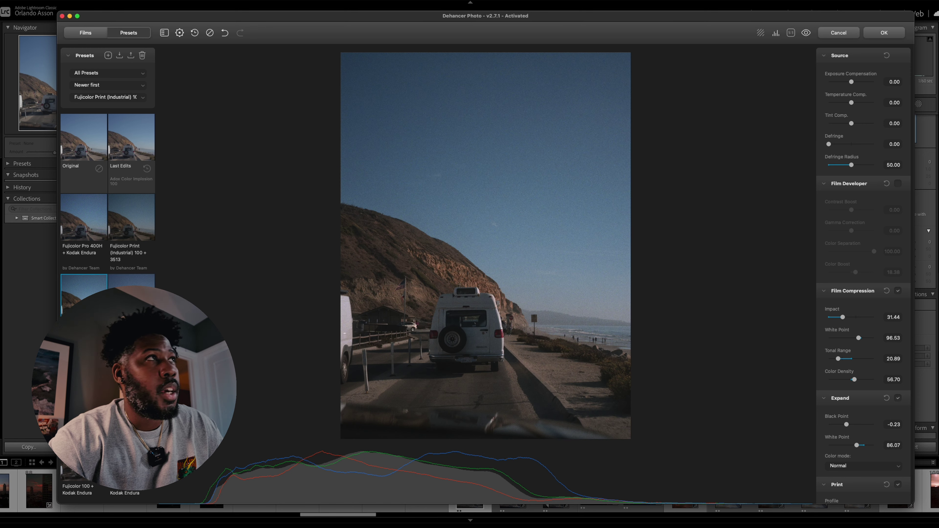
scroll(99, 213, "down", 3)
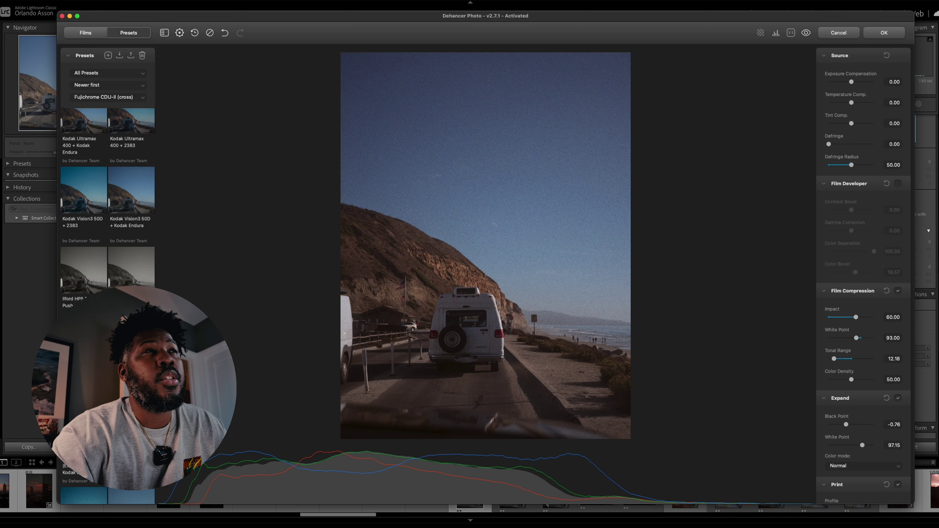
scroll(107, 214, "down", 8)
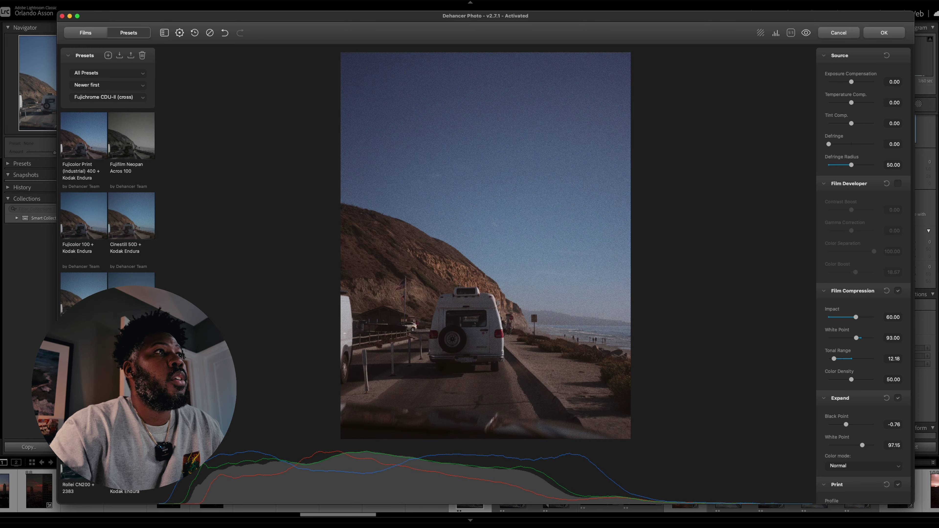
scroll(107, 207, "down", 4)
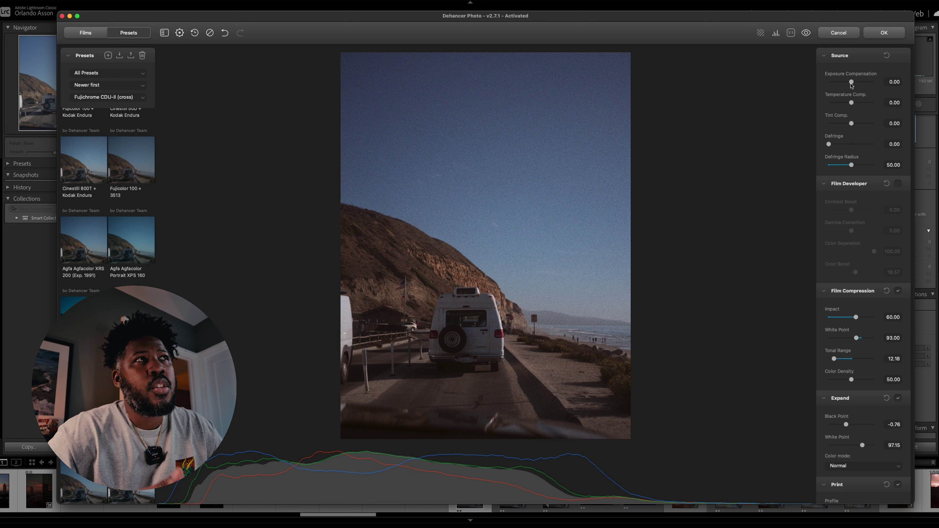
Step: Try darker and brighter Exposure Compensation values on the source image and return the setting to 0
left_click_drag(852, 82, 838, 83)
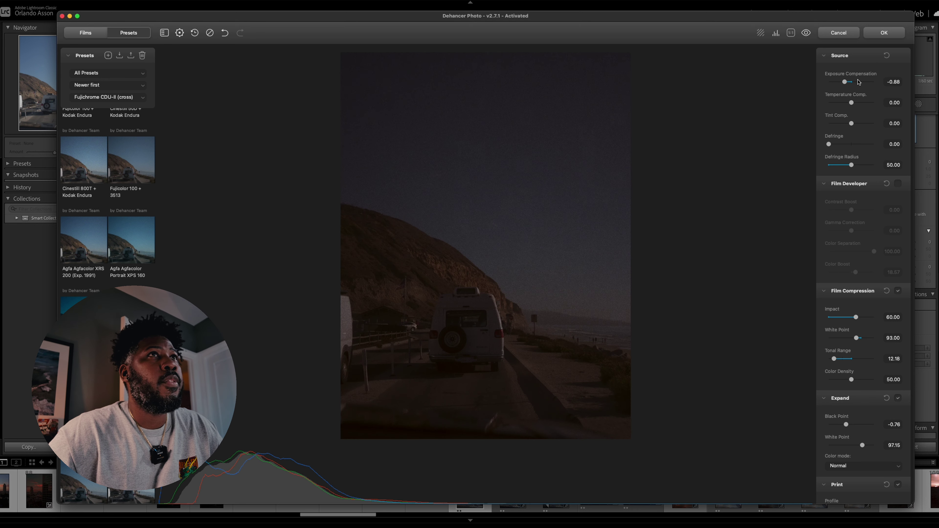
left_click(863, 82)
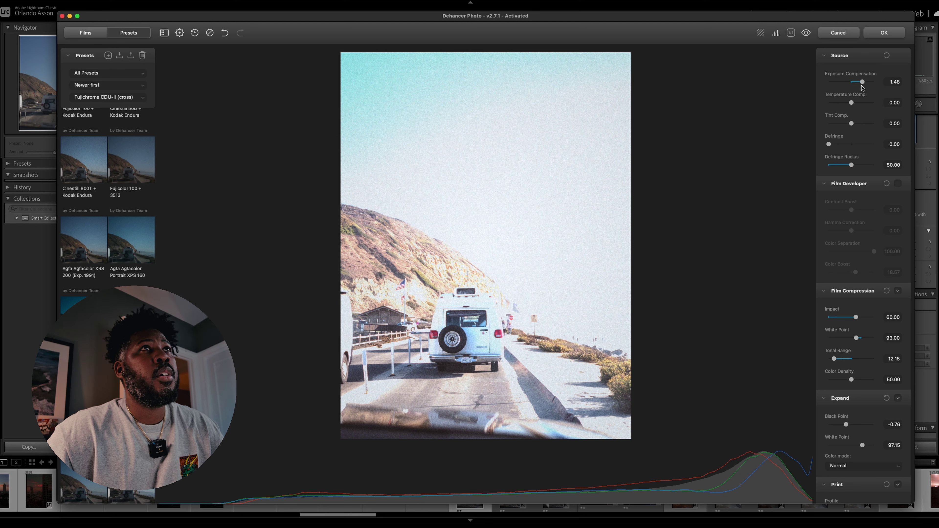
left_click(845, 82)
left_click(854, 81)
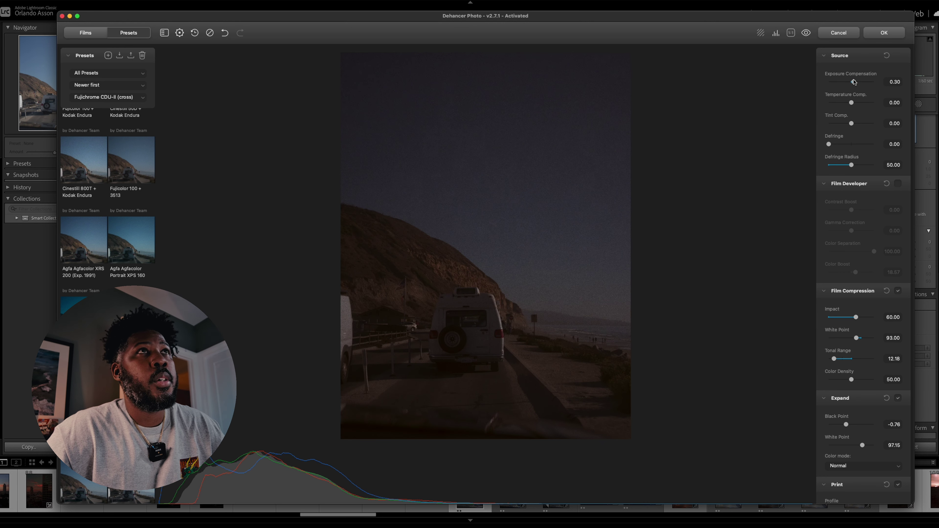
left_click(895, 81)
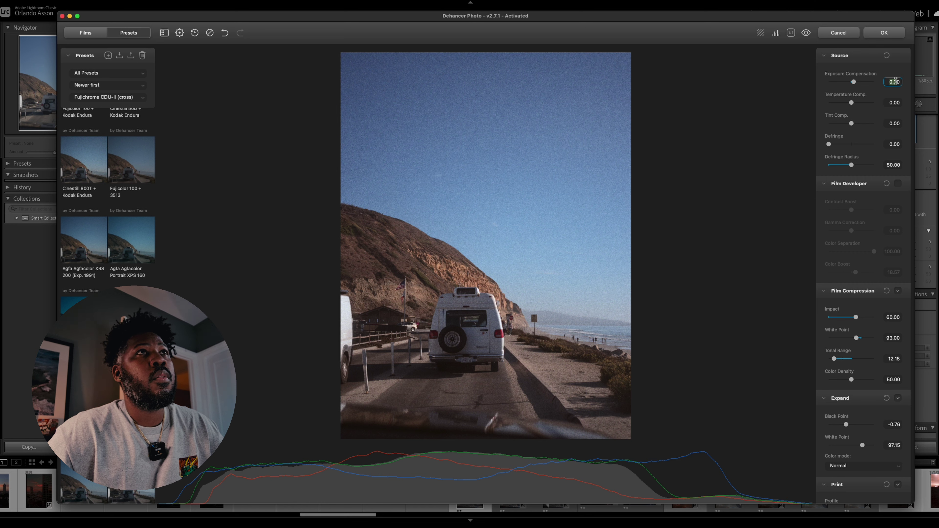
type("0")
key("Return")
Step: Enable Film Developer and set its Contrast Boost to about 39 and Color Boost to about 11
left_click(898, 183)
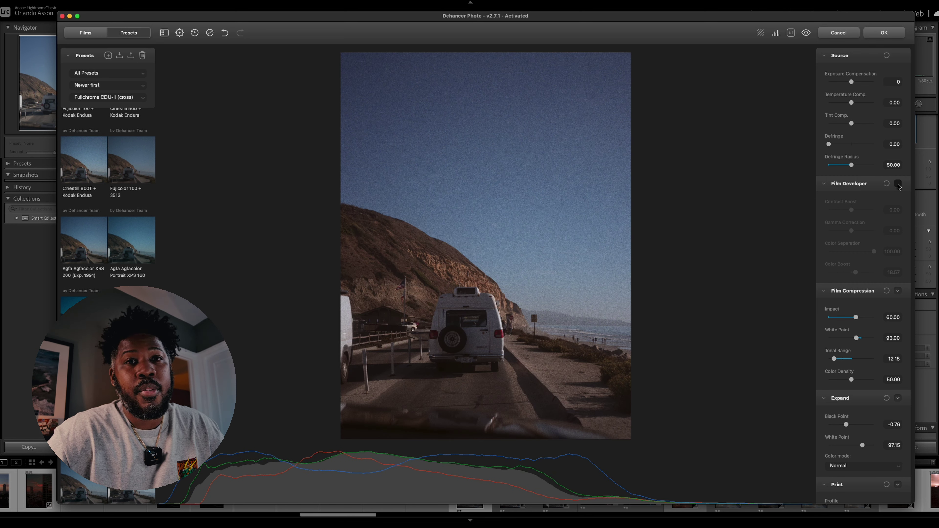
left_click_drag(851, 210, 859, 210)
mouse_move(855, 273)
left_mouse_down()
mouse_move(868, 273)
mouse_move(836, 273)
mouse_move(855, 273)
left_mouse_up()
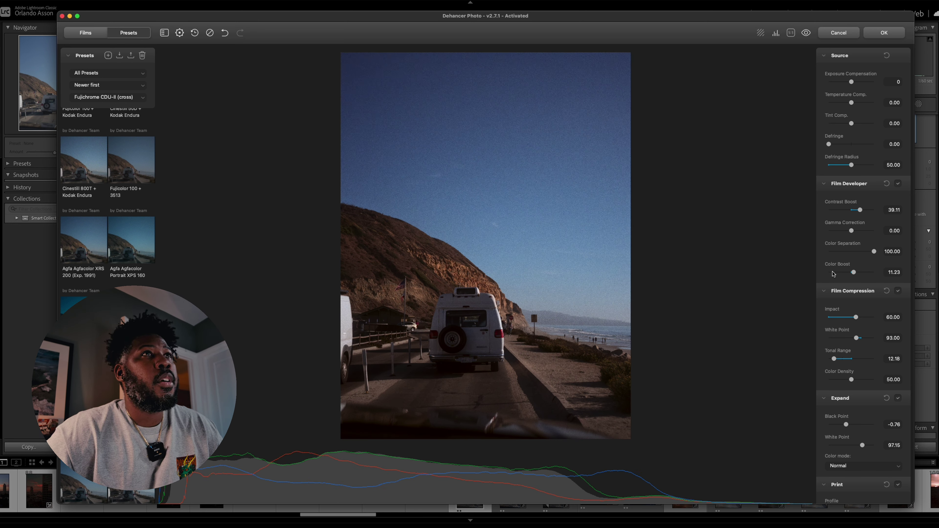
Step: Adjust Film Compression to Impact 60, White Point 100, Tonal Range about 24 and Color Density about 62
left_click_drag(847, 318, 839, 318)
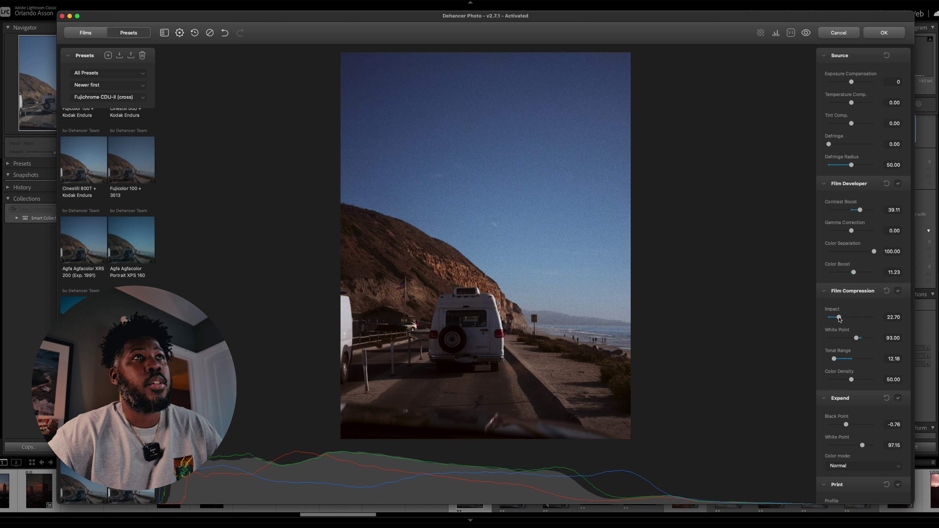
left_click(857, 318)
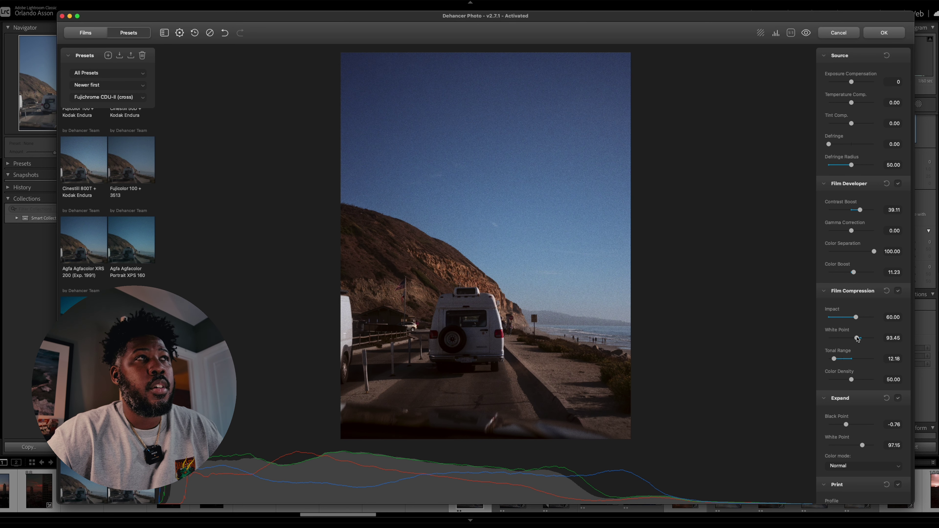
double_click(857, 338)
left_click_drag(834, 359, 857, 381)
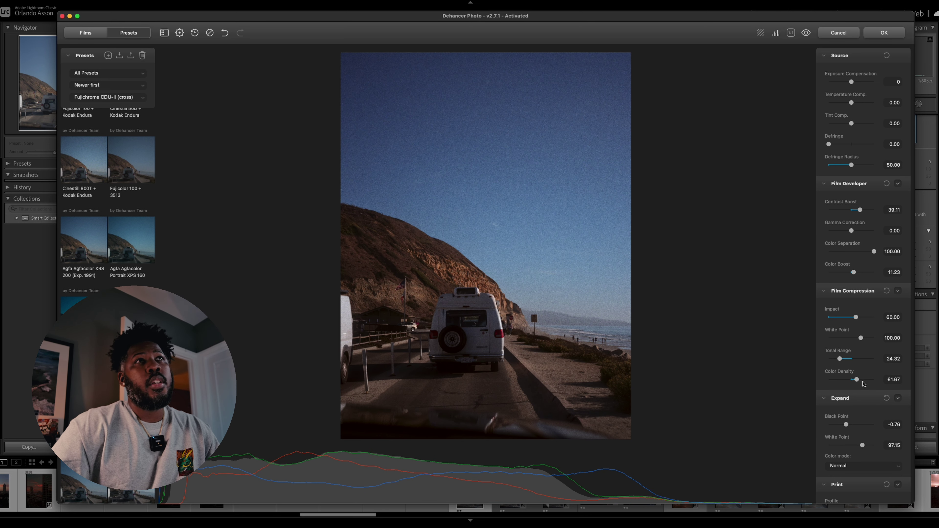
Step: Lower the Expand Black Point to about -2.3
scroll(863, 383, "down", 5)
mouse_move(845, 265)
left_mouse_down()
mouse_move(857, 268)
mouse_move(844, 267)
left_mouse_up()
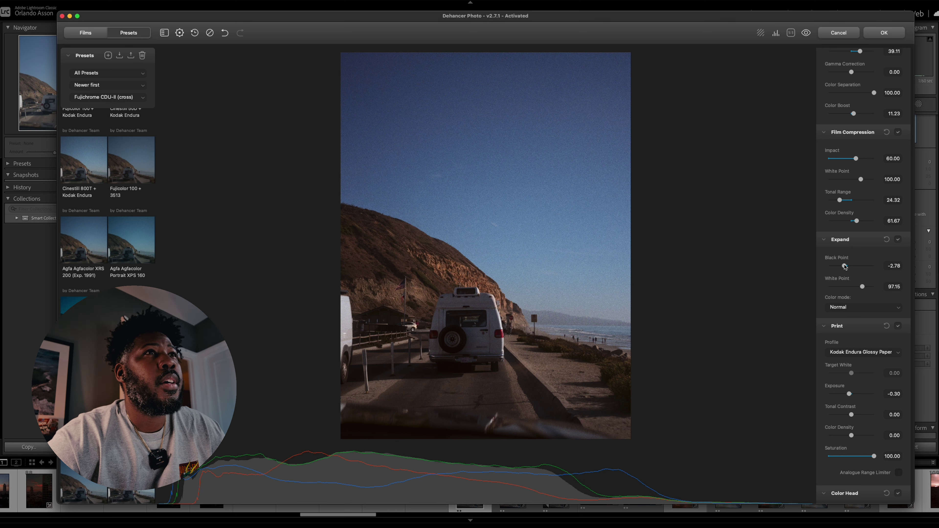
left_click_drag(844, 266, 845, 265)
Step: Compare the image with the Print tool off and on, and set the print profile to Kodak 2383 Print Film
left_click(898, 326)
left_click(898, 326)
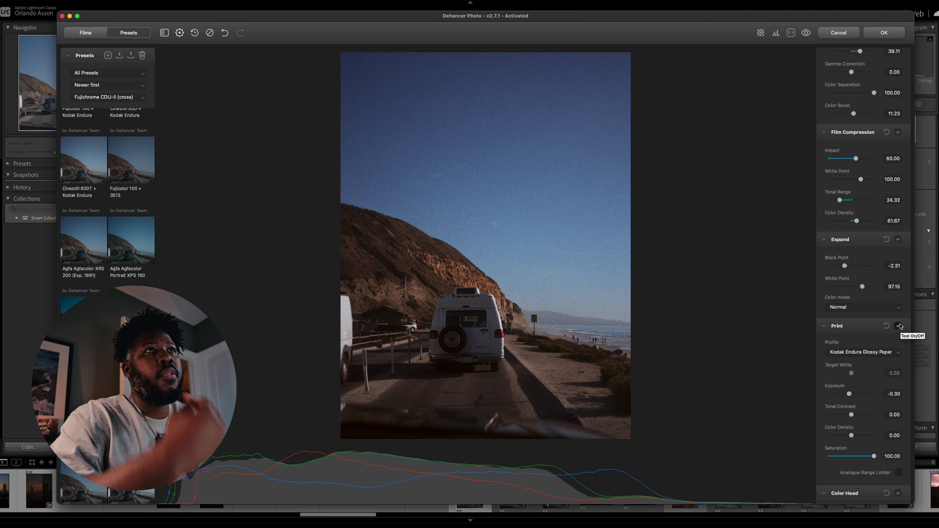
left_click(871, 350)
left_click(857, 346)
left_click(859, 352)
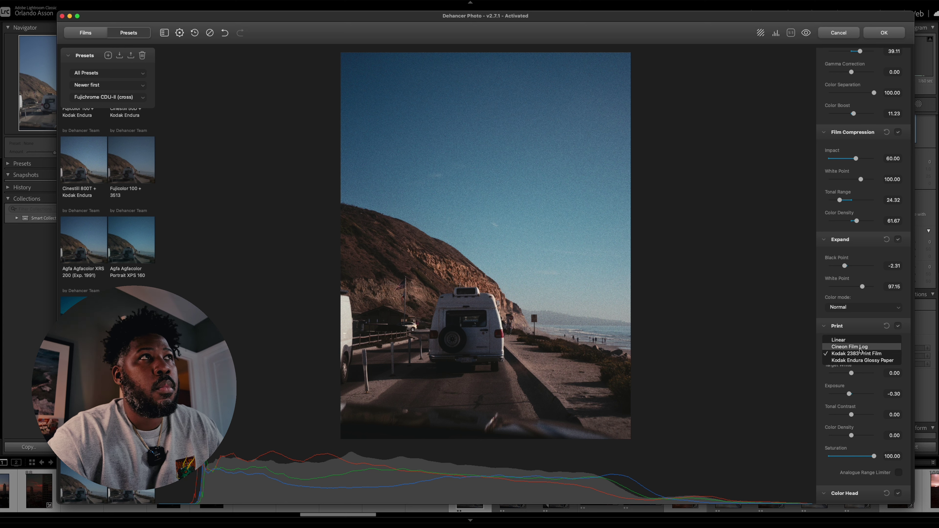
left_click(889, 336)
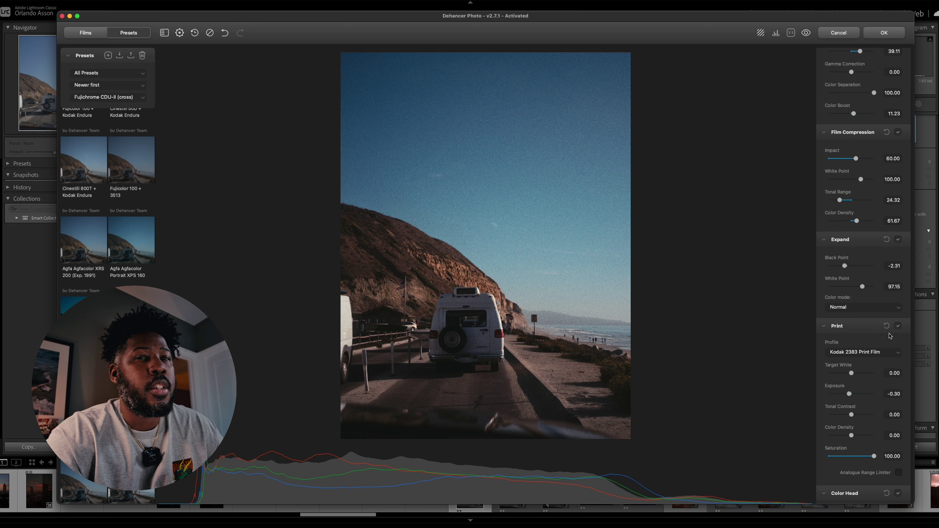
scroll(832, 241, "up", 5)
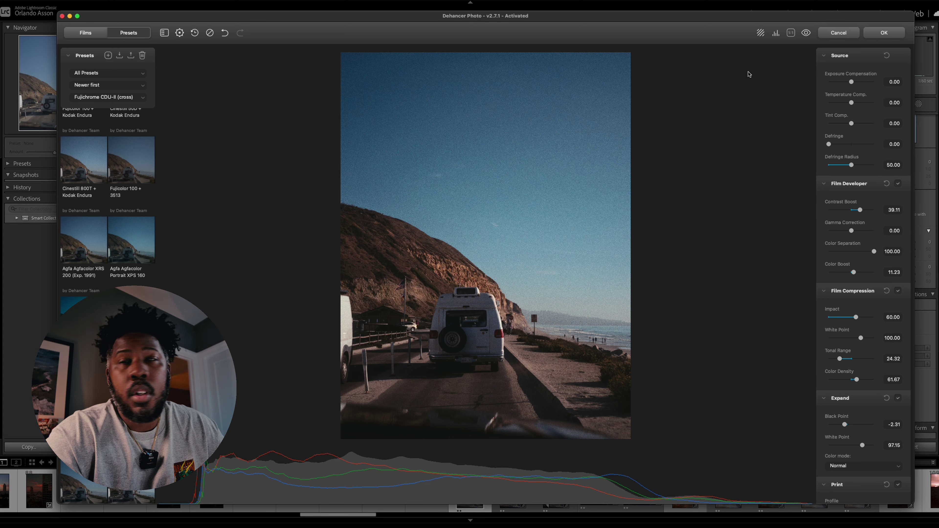
Step: Try the 8 mm ISO 50, 16 mm ISO 50 and 35 mm ISO 250 Film Grain profiles
scroll(857, 251, "down", 15)
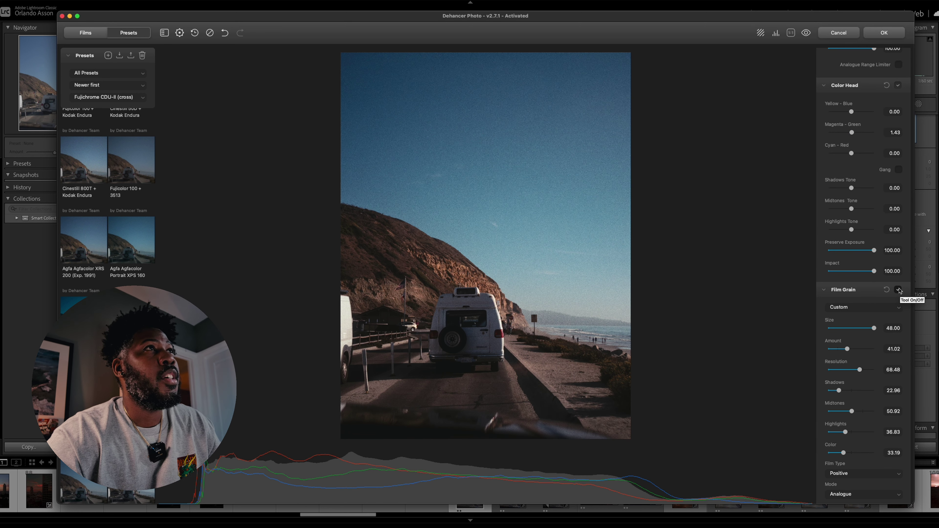
scroll(835, 325, "down", 1)
left_click(861, 284)
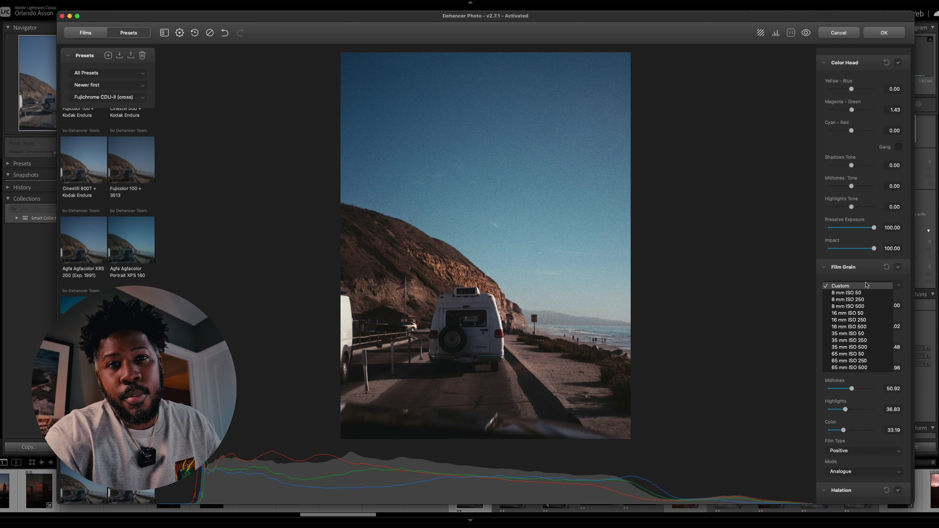
left_click(869, 303)
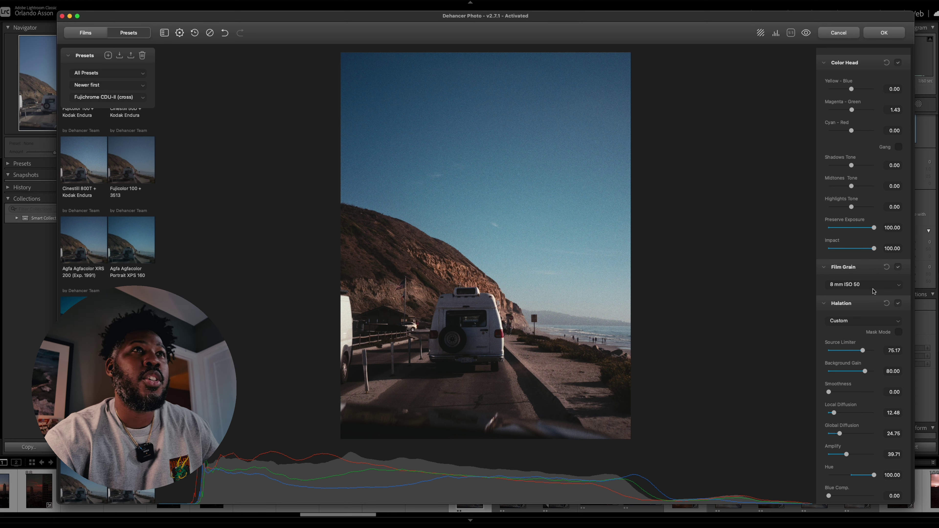
left_click(880, 285)
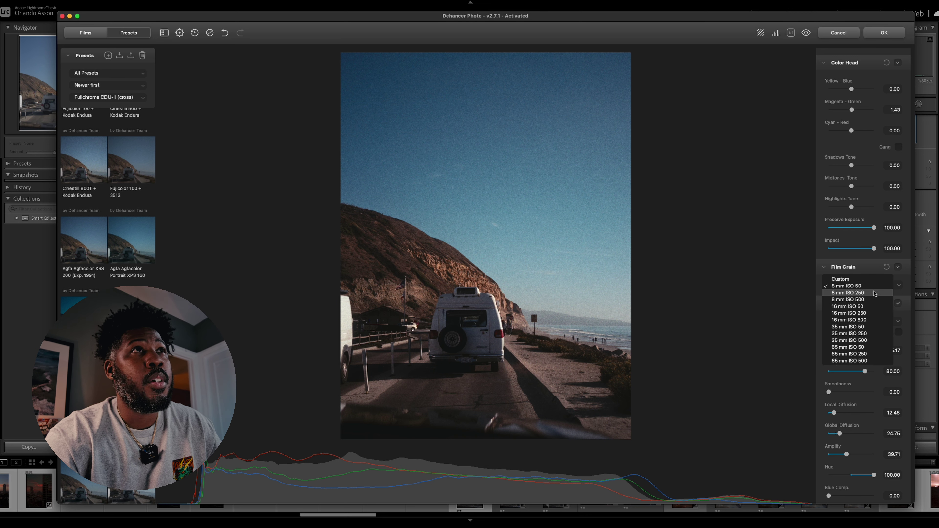
left_click(850, 306)
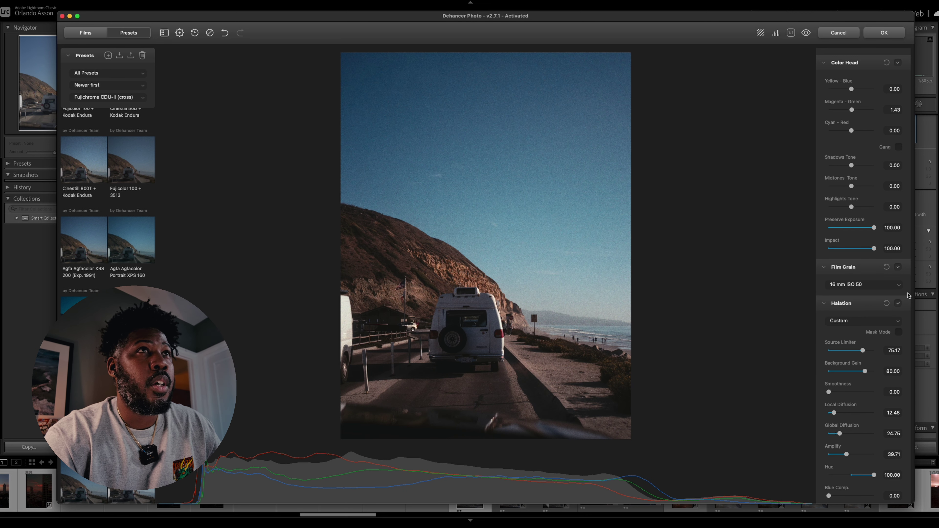
left_click(887, 267)
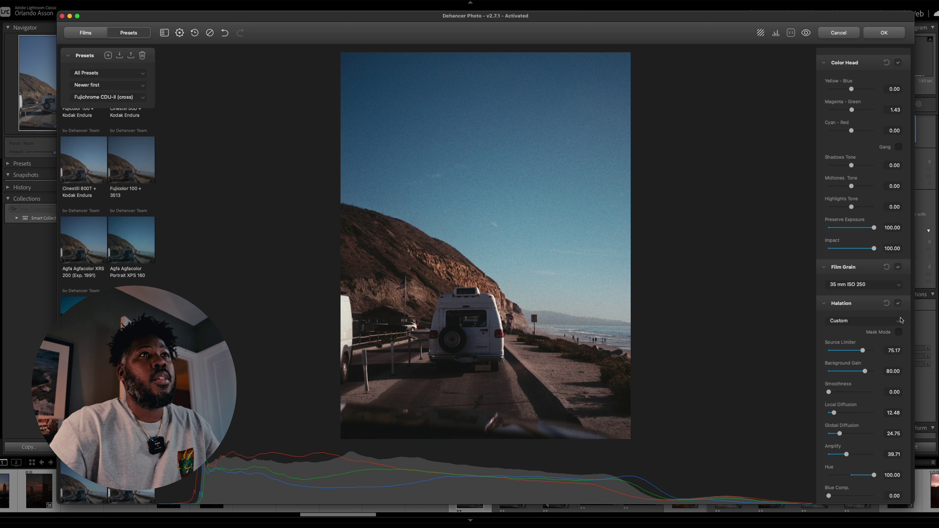
Step: Switch off the Halation and Vignette effects and collapse the effect sections from Halation through Vignette
left_click(898, 303)
left_click(823, 304)
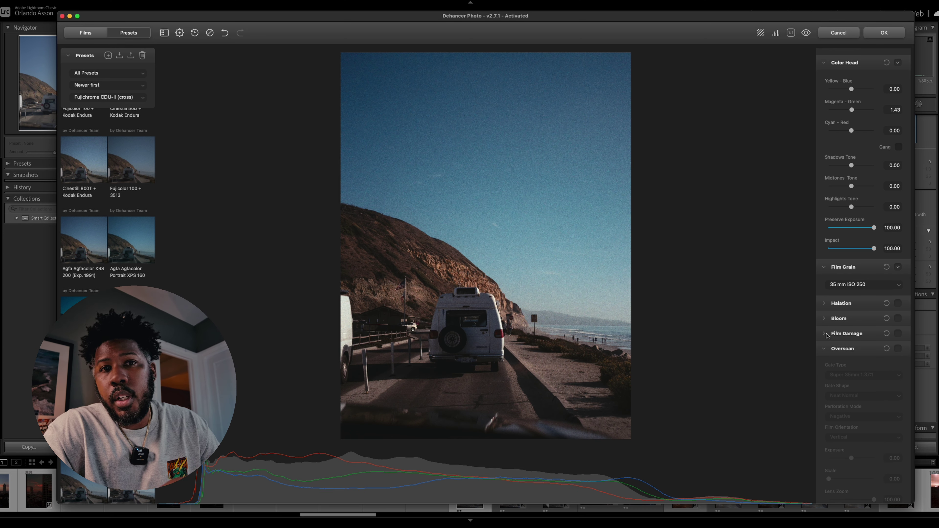
scroll(824, 350, "up", 5)
left_click(898, 496)
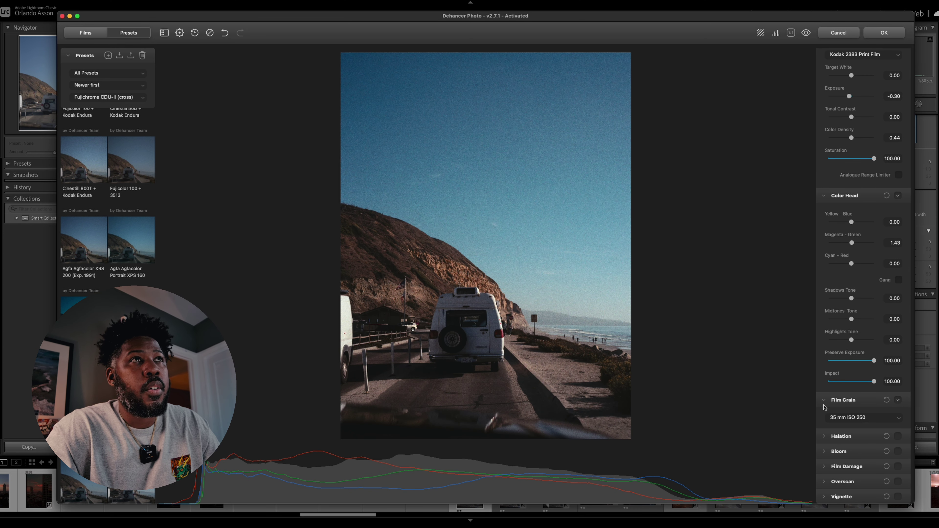
Step: Try the 16 mm ISO 500 and 65 mm ISO 500 Film Grain profiles, and review the Custom grain settings
left_click(824, 400)
left_click(824, 422)
left_click(888, 439)
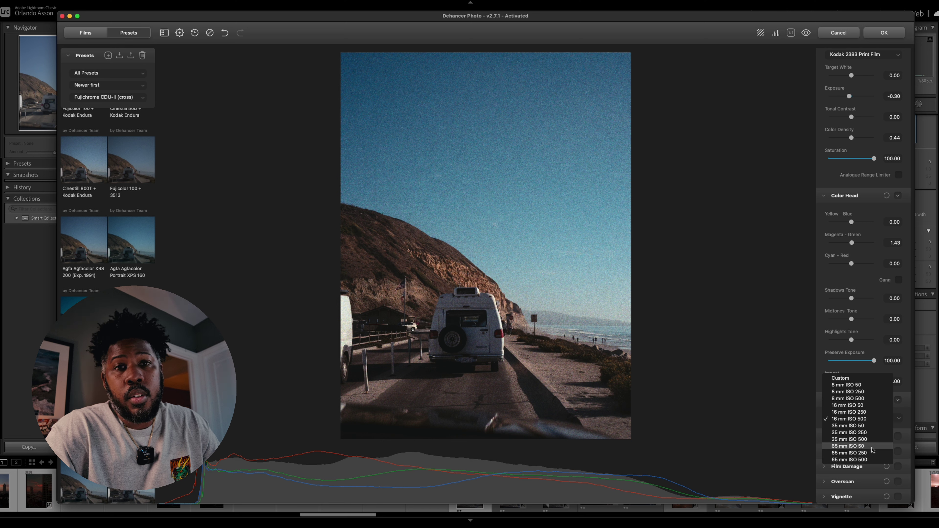
left_click(871, 459)
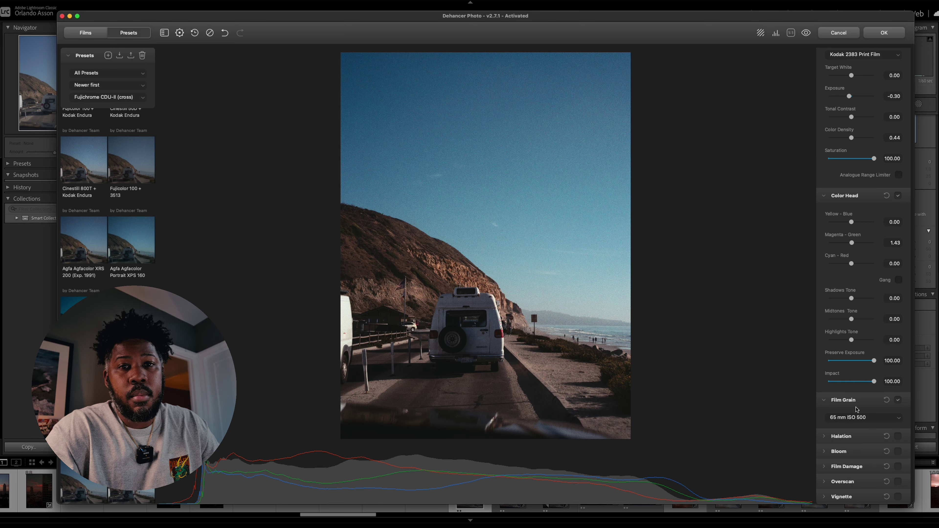
left_click(877, 416)
left_click(858, 339)
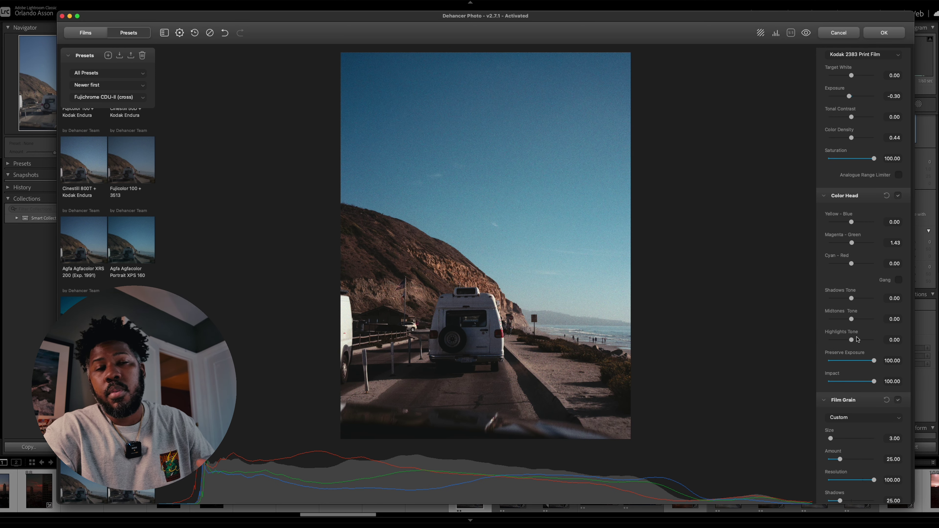
scroll(863, 445, "down", 3)
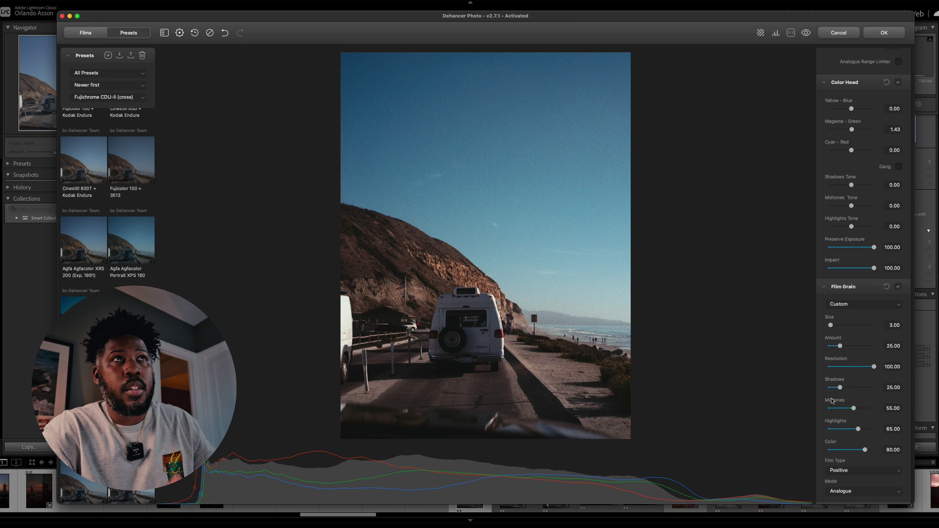
Step: Set the Film Grain profile to 65 mm ISO 50 after trying 8 mm ISO 50, and enlarge the preview to inspect the grain
left_click(861, 303)
left_click(850, 314)
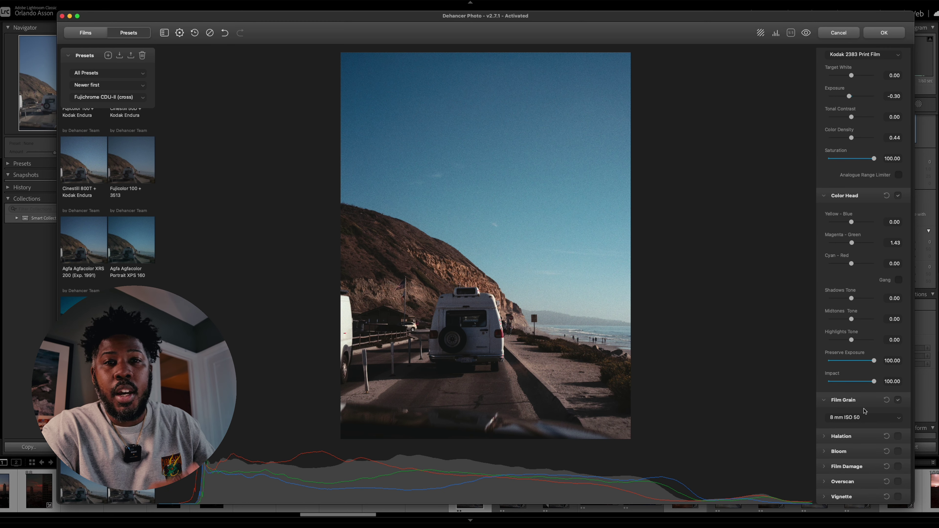
left_click(857, 415)
left_click(854, 412)
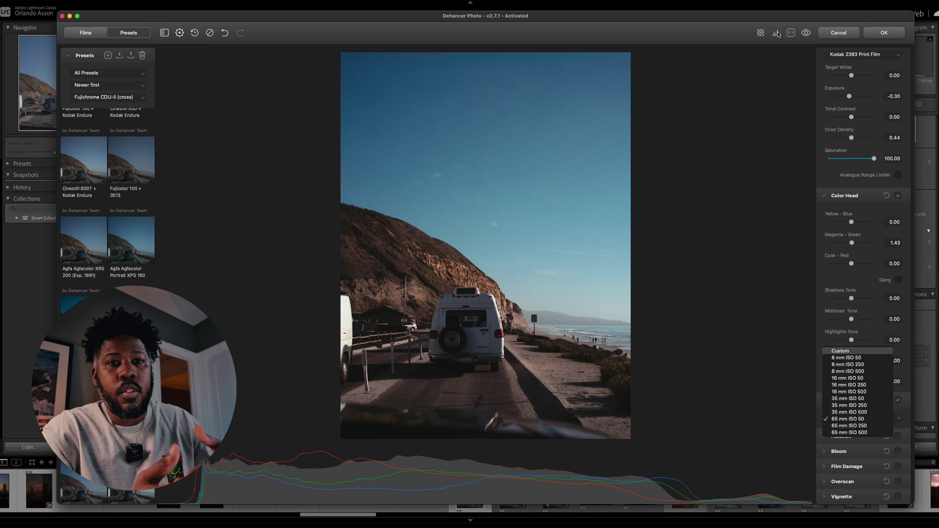
left_click(790, 33)
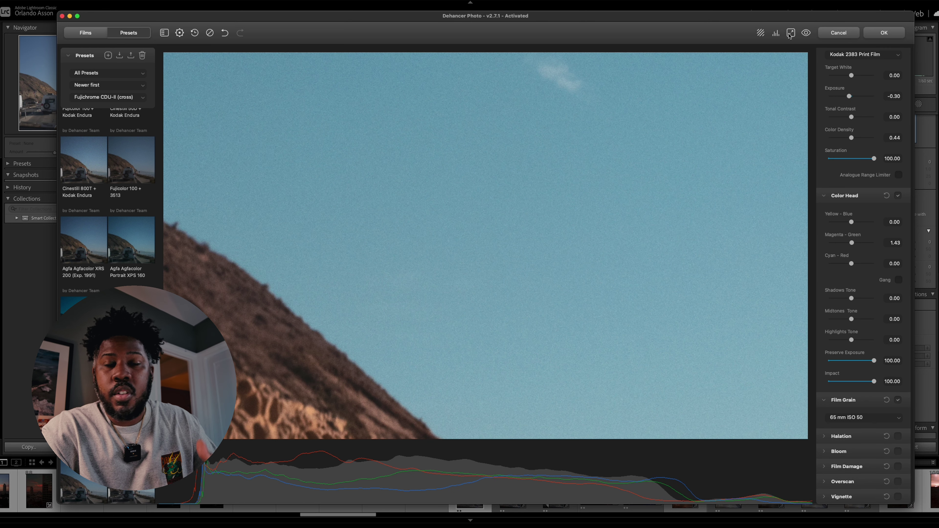
Step: Switch the Film Grain profile to Custom and switch on Halation with the 65 mm / 70 mm profile
left_click(884, 414)
left_click(857, 351)
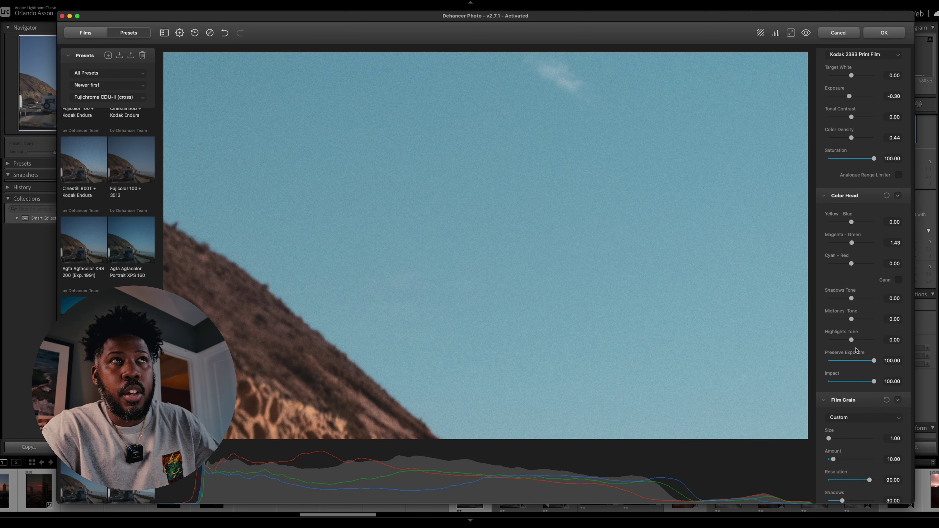
left_click(824, 161)
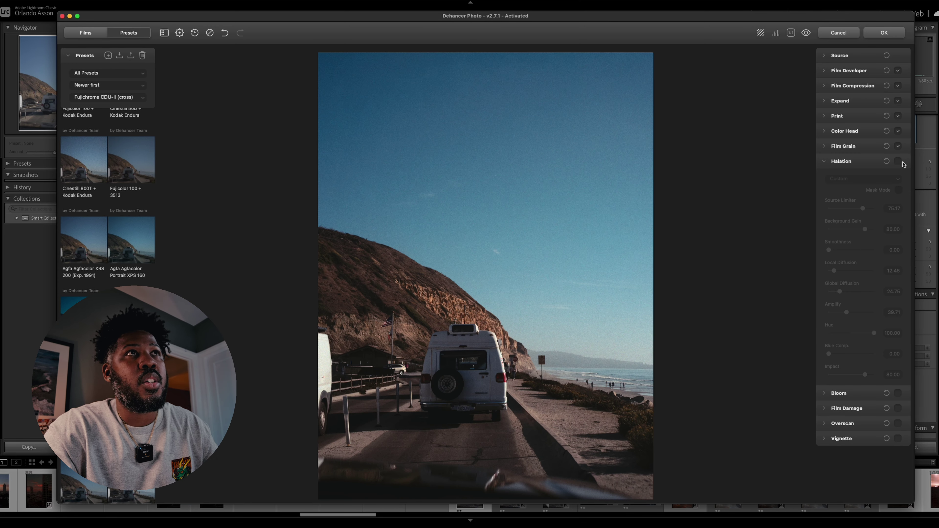
left_click(897, 161)
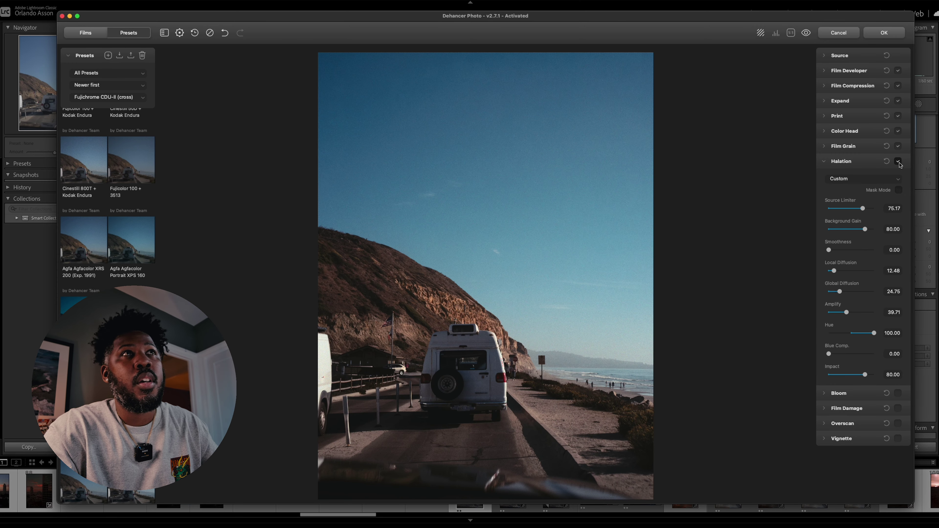
left_click(861, 179)
left_click(843, 231)
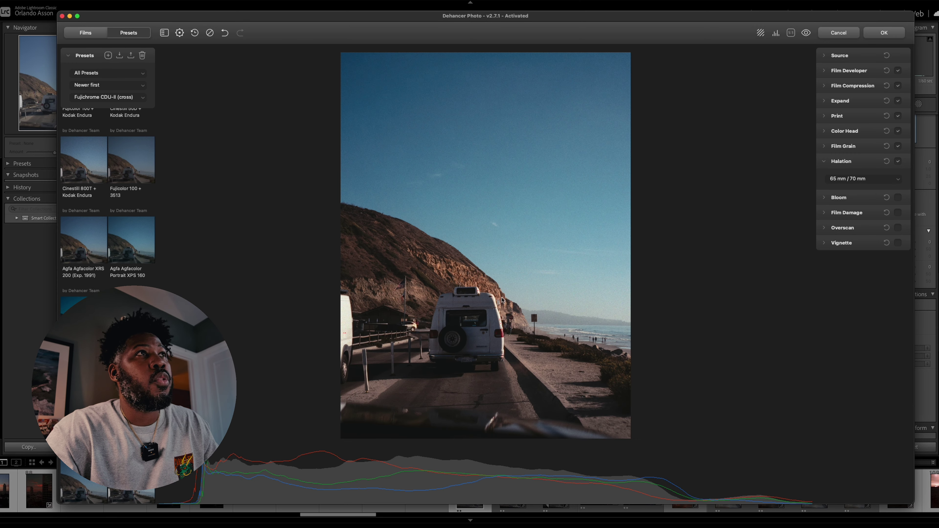
Step: Enlarge the preview around the van's roof and compare the photo with Halation off and on
left_click(791, 33)
scroll(478, 237, "down", 12)
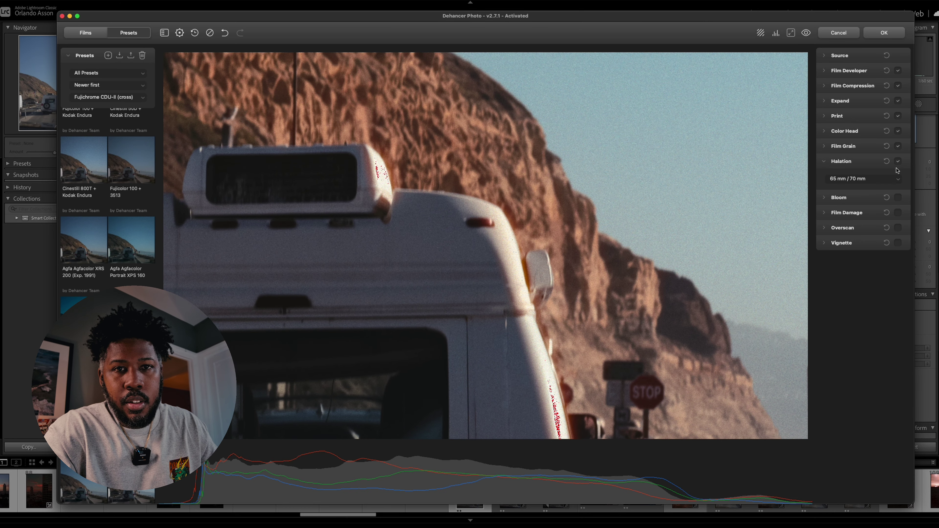
left_click(899, 160)
left_click(899, 160)
left_click(899, 160)
left_click(900, 160)
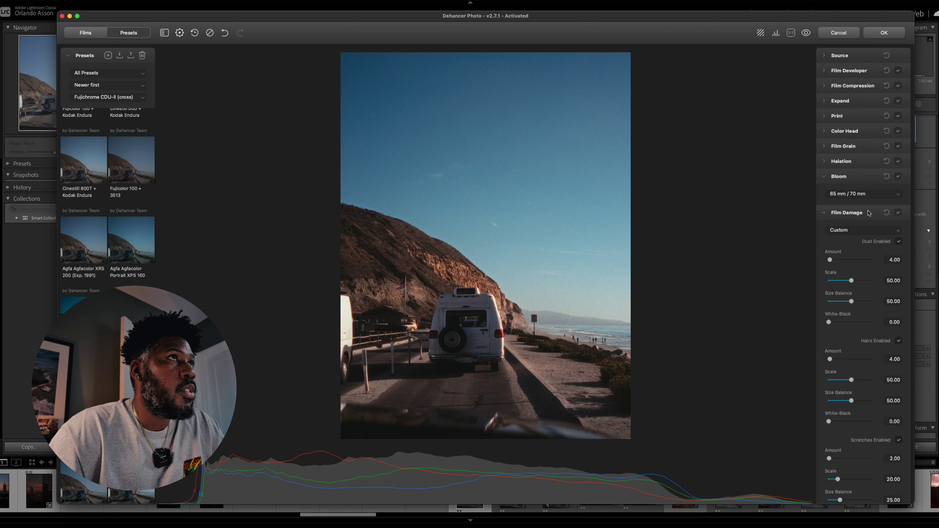
Step: Hide the histogram and set the Film Damage profile to 120 type after trying 35 mm Half Frame
left_click(882, 235)
left_click(874, 248)
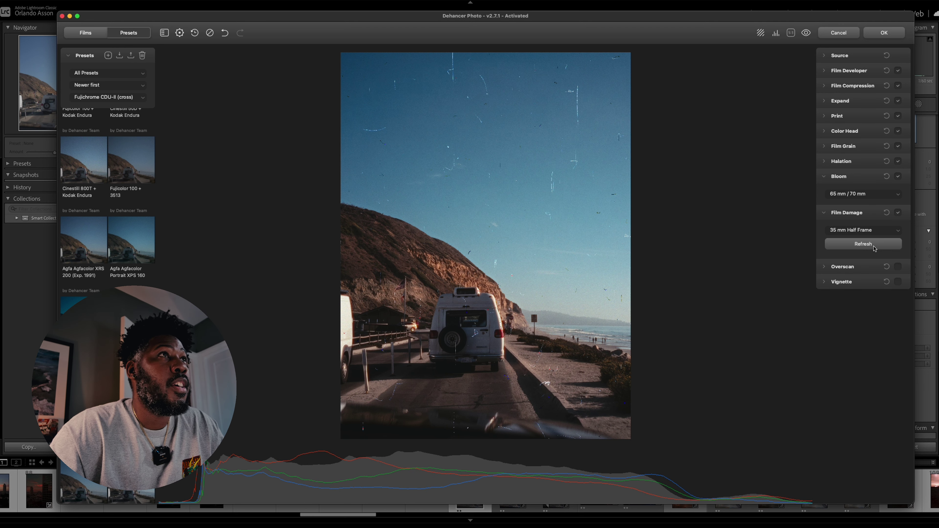
left_click(780, 33)
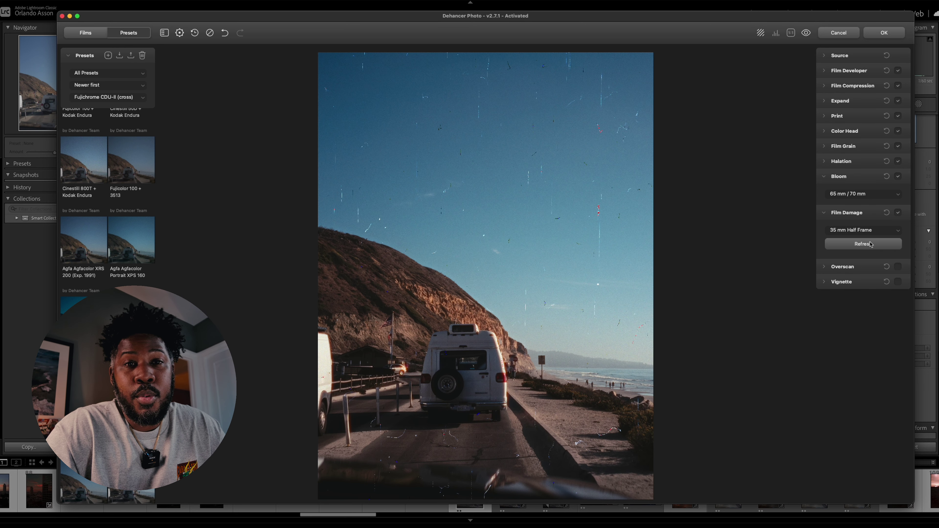
left_click(880, 230)
left_click(868, 240)
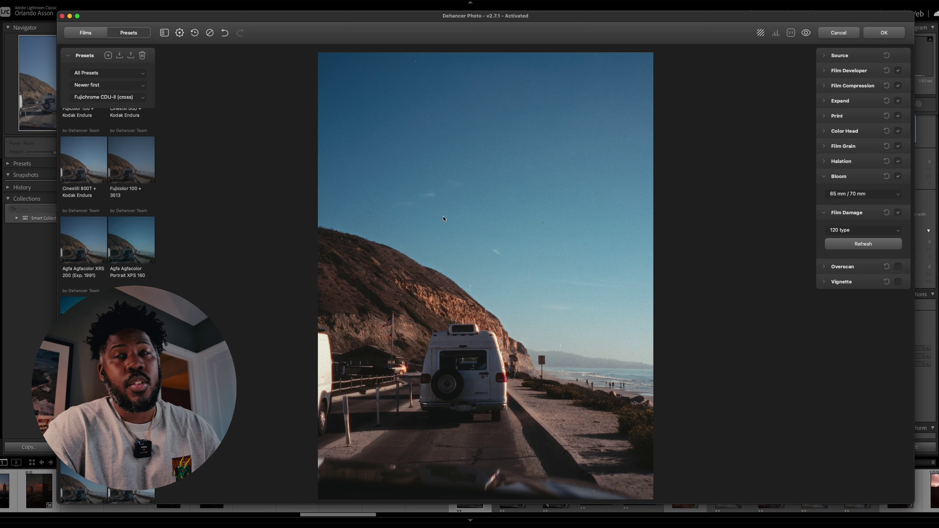
left_click(791, 33)
left_click(791, 33)
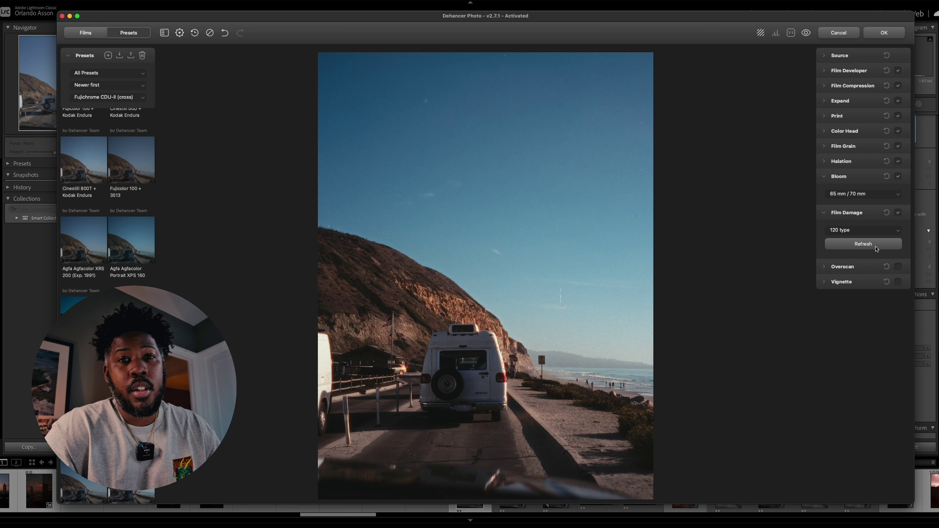
Step: Switch Film Damage to Custom and set the Dust amount to 109.45, scale to 66.12 and White-Black to 58.49
left_click(886, 233)
left_click(869, 210)
left_click_drag(841, 259, 859, 282)
mouse_move(851, 321)
left_mouse_down()
mouse_move(873, 323)
mouse_move(847, 322)
mouse_move(856, 322)
left_mouse_up()
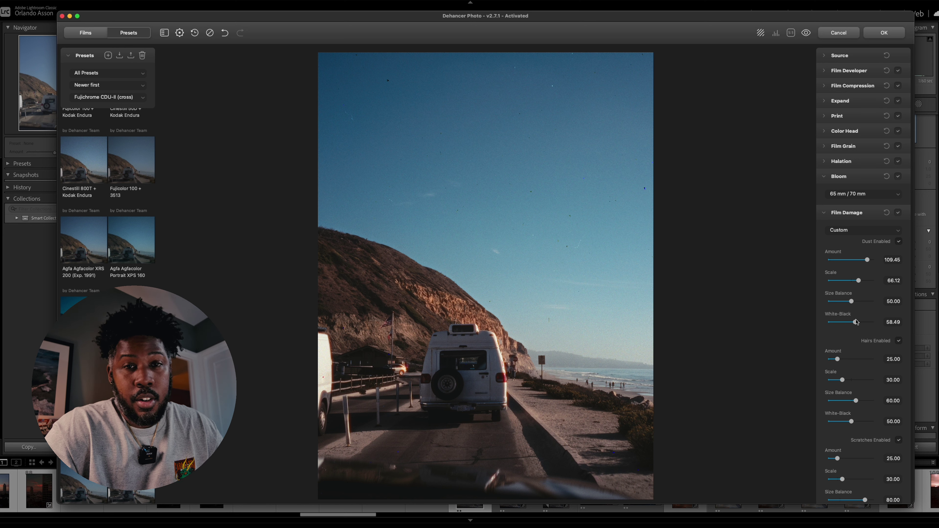
Step: Set the Film Damage Hairs to amount 43.85, scale 51.58, size balance 21.97 and White-Black 50.45
left_click(899, 340)
mouse_move(837, 359)
left_mouse_down()
mouse_move(868, 359)
mouse_move(850, 361)
left_mouse_up()
left_click_drag(843, 381, 837, 404)
left_click_drag(868, 379, 852, 380)
left_click_drag(851, 422, 839, 404)
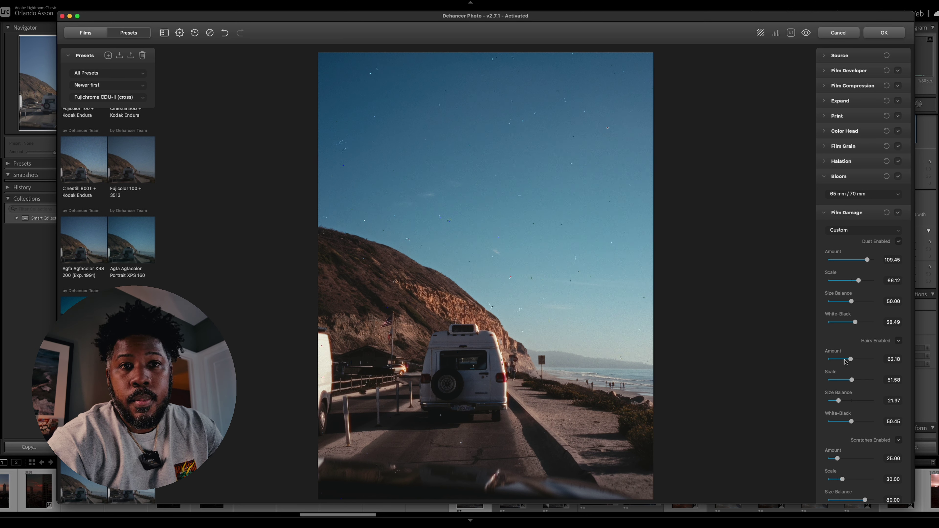
scroll(897, 373, "down", 3)
left_click_drag(845, 362, 855, 404)
Step: Set the Scratches to amount 97.46, scale 10.89 and size balance 20.10, and switch Scratches off
left_click(899, 372)
left_click(857, 432)
left_click(872, 411)
left_click(898, 372)
scroll(863, 386, "down", 3)
left_click_drag(872, 333, 837, 354)
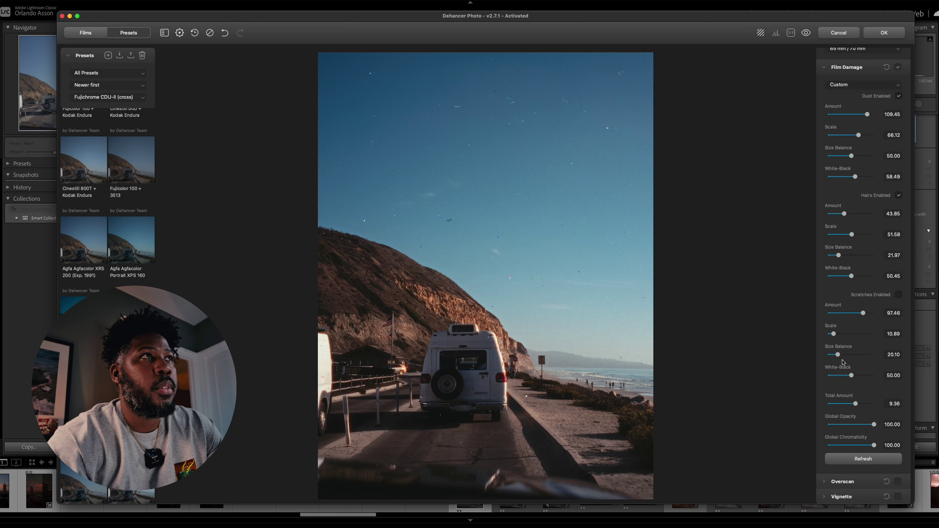
Step: Set Global Chromaticity to 28.45 and rework the Dust to amount 128.00, size balance 14.08 and White-Black 4.80
left_click_drag(856, 424, 827, 445)
left_click_drag(847, 424, 870, 445)
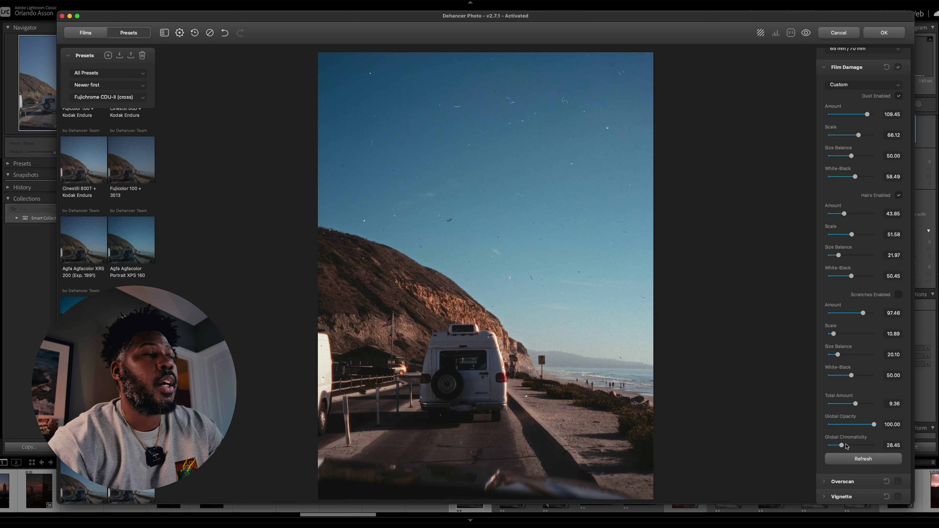
scroll(847, 296, "up", 3)
left_click_drag(867, 205, 860, 204)
mouse_move(845, 246)
left_mouse_down()
mouse_move(863, 246)
mouse_move(835, 246)
left_mouse_up()
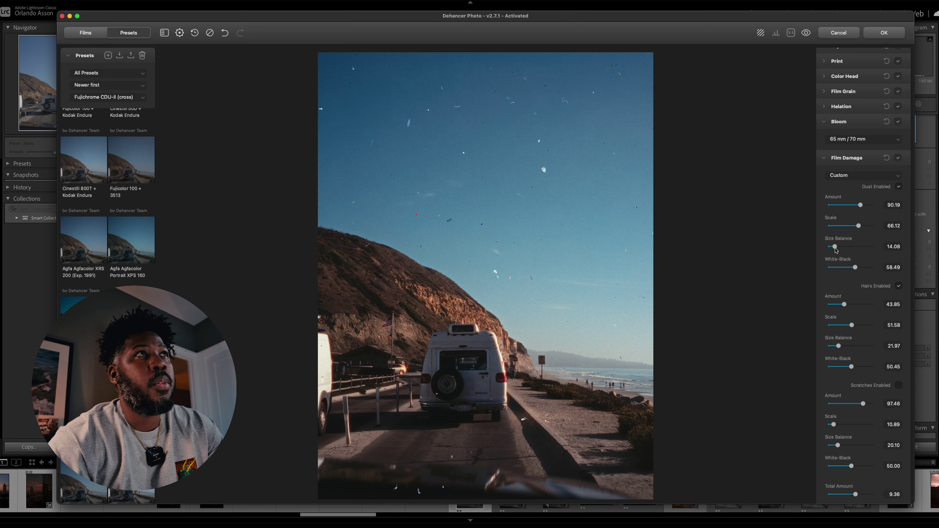
left_click_drag(860, 204, 873, 204)
left_click_drag(865, 267, 831, 272)
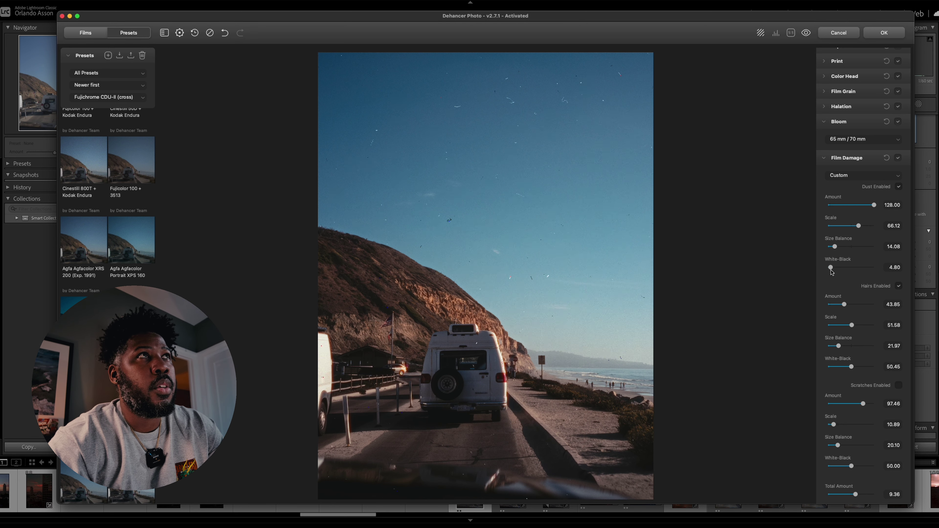
Step: Set the Hairs scale to 18.90 and reduce the Film Damage Global Opacity to 29.61
left_click(527, 331)
left_click(527, 332)
left_click_drag(852, 325, 836, 325)
scroll(850, 370, "down", 3)
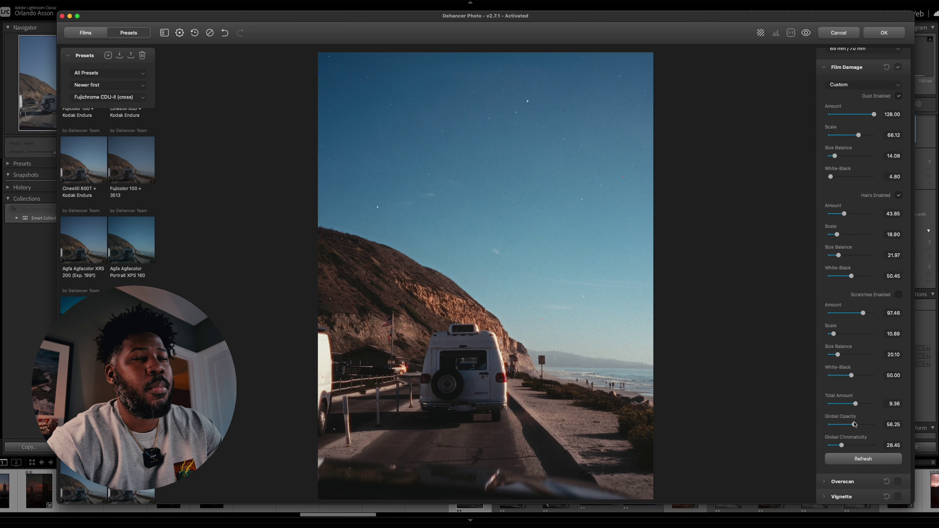
left_click_drag(855, 425, 840, 425)
Step: Rework the Hairs to amount 26.91, scale 82.26 and size balance 84.19, and adjust their White-Black after trying 47.31 and 15.60
left_click(857, 213)
left_click_drag(849, 234, 866, 255)
left_click_drag(858, 214, 838, 214)
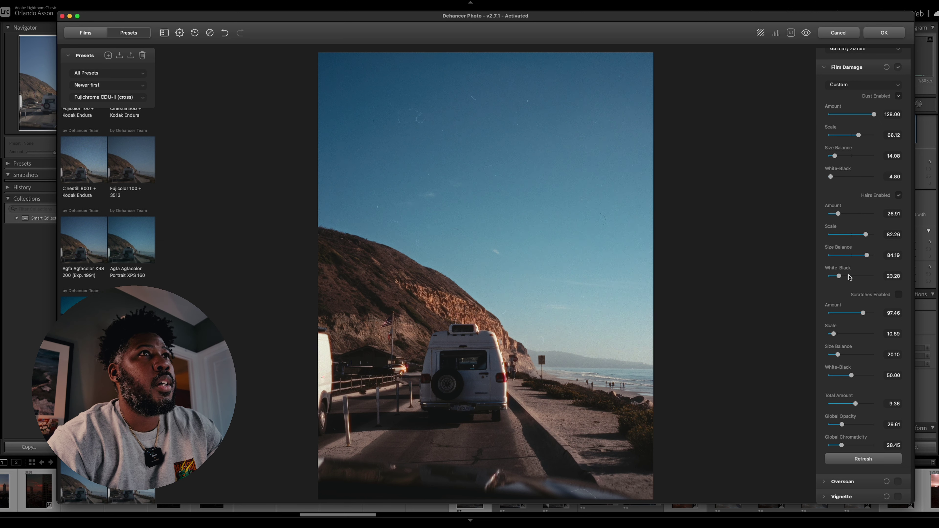
mouse_move(851, 276)
left_mouse_down()
mouse_move(867, 276)
mouse_move(848, 276)
left_mouse_up()
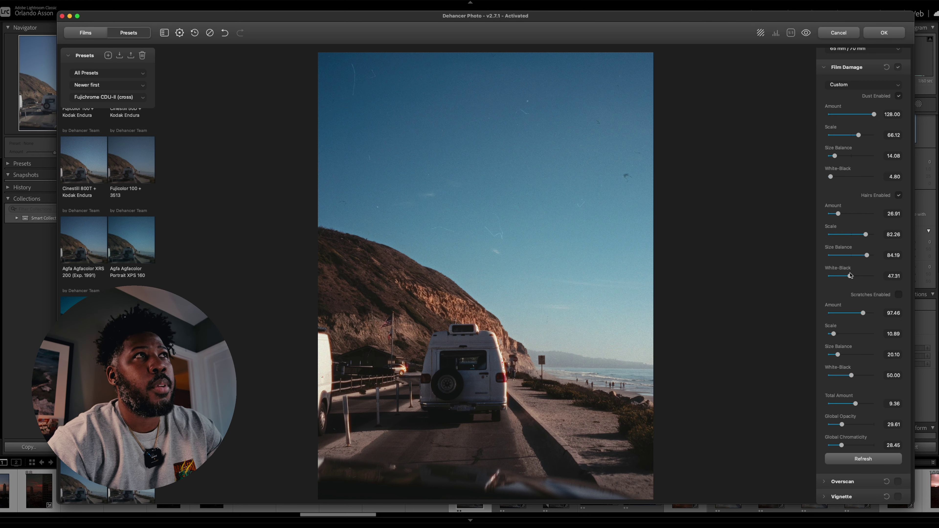
left_click(836, 276)
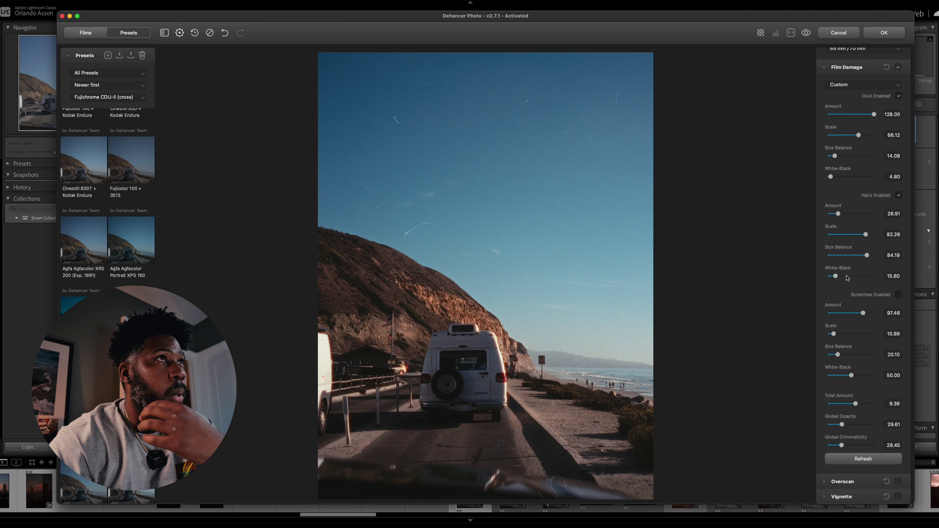
left_click_drag(836, 276, 842, 276)
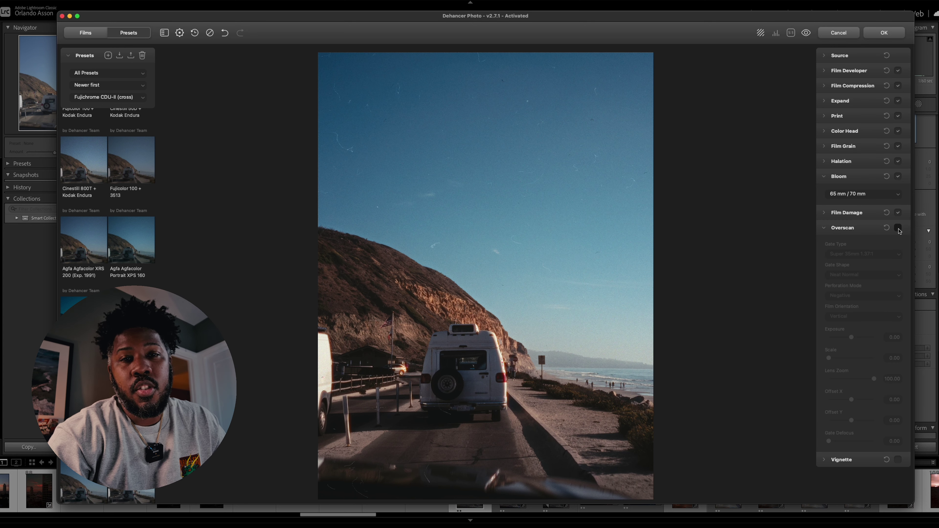
Step: Switch on Overscan and set its gate type to Super 35mm 1.37:1 after trying Super 8mm 1.33:1
left_click(897, 228)
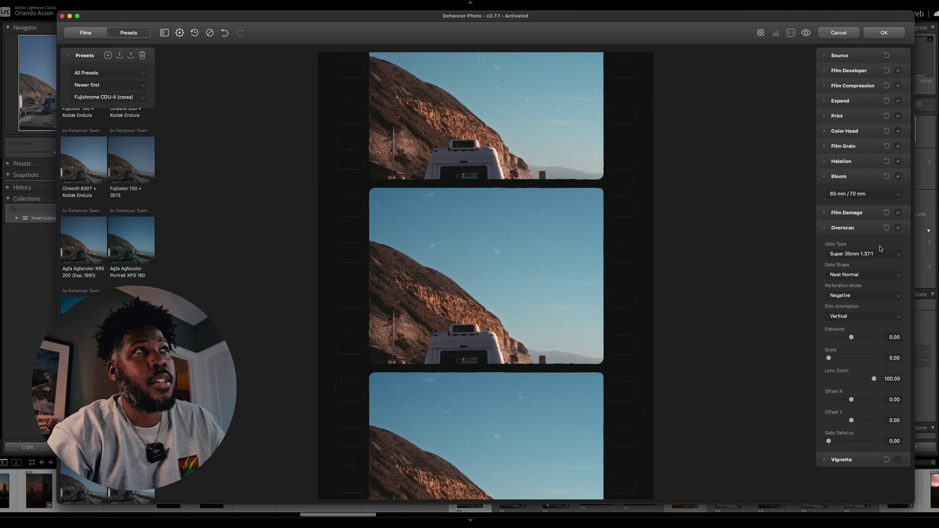
left_click(879, 253)
left_click(870, 228)
left_click(880, 257)
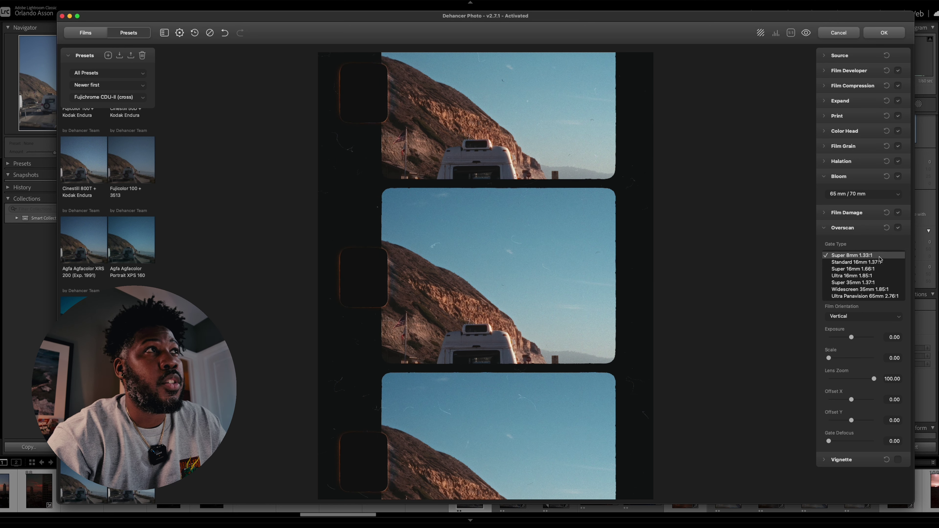
left_click(854, 282)
Step: Set the Overscan film orientation to Horizontal and the gate shape to Neat Normal after trying Neat Rounded, with the scale at 4.67
left_click(863, 274)
left_click(847, 289)
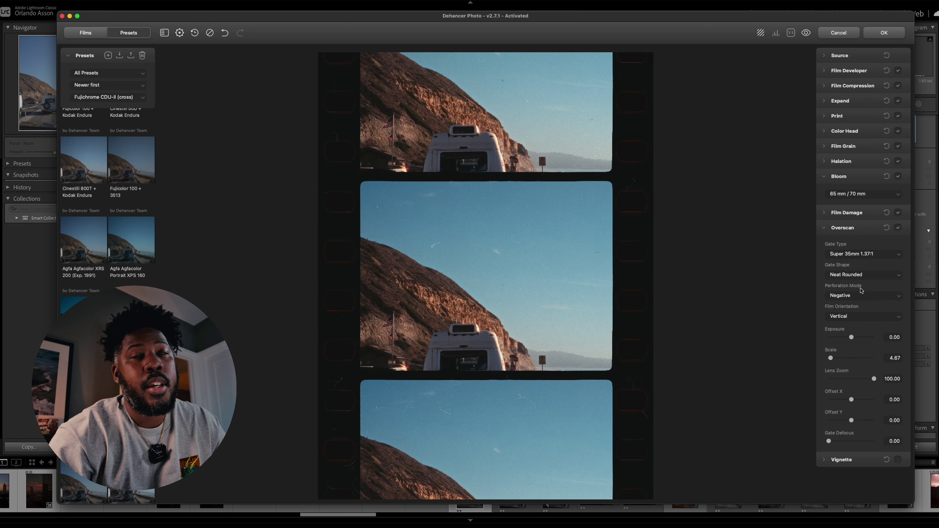
left_click(856, 316)
left_click(856, 322)
left_click(862, 276)
left_click(864, 272)
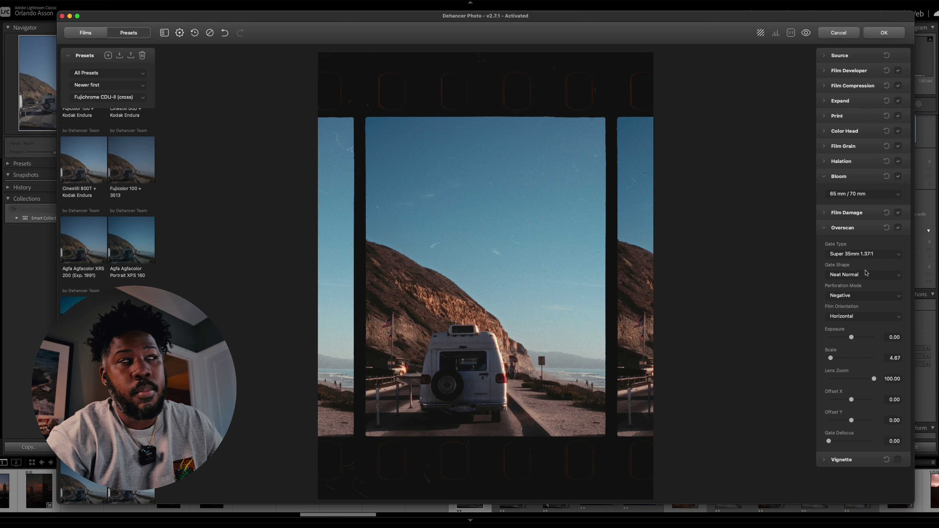
Step: Set the Overscan scale to 83.38 and the gate shape to Neat Sharp
left_click_drag(832, 358, 862, 358)
mouse_move(865, 358)
left_mouse_down()
mouse_move(842, 358)
mouse_move(866, 359)
left_mouse_up()
left_click(867, 275)
left_click(867, 283)
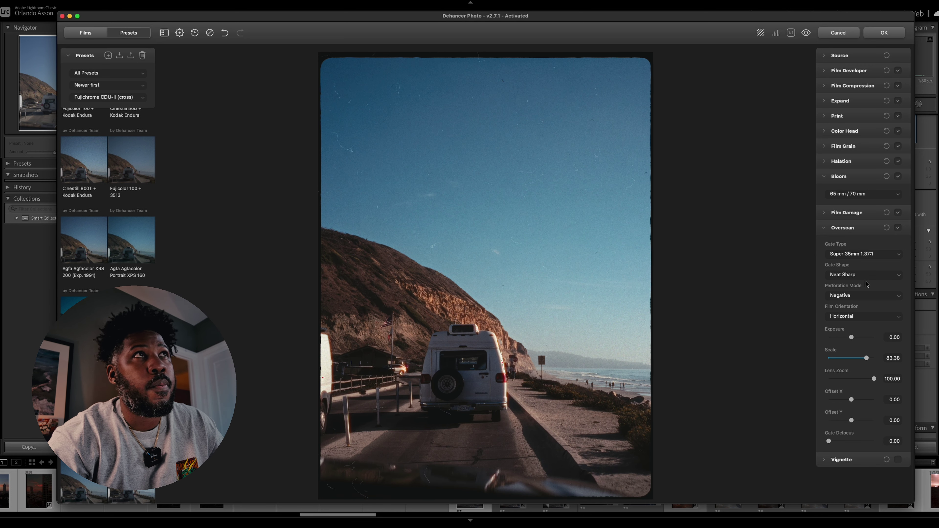
Step: Try the Super 8mm 1.33:1, Standard 16mm 1.37:1 and Super 16mm 1.66:1 Overscan gate types with the scale reduced to 46.90
left_click(888, 254)
left_click(852, 228)
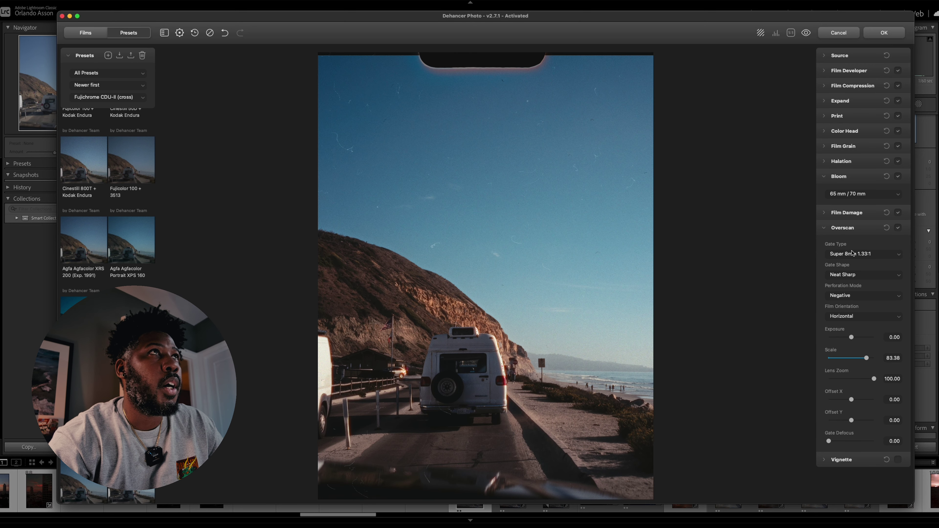
left_click_drag(866, 357, 849, 358)
left_click(873, 254)
left_click(871, 264)
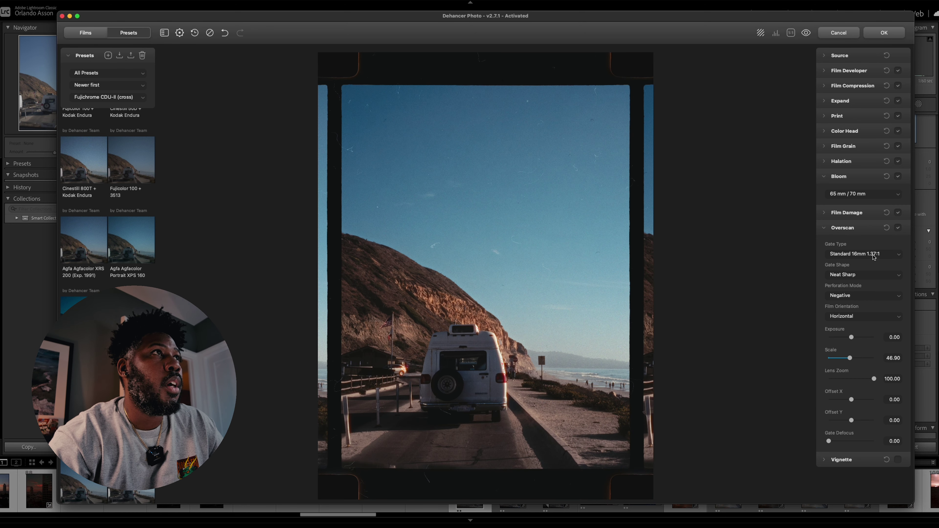
left_click(873, 256)
left_click(871, 263)
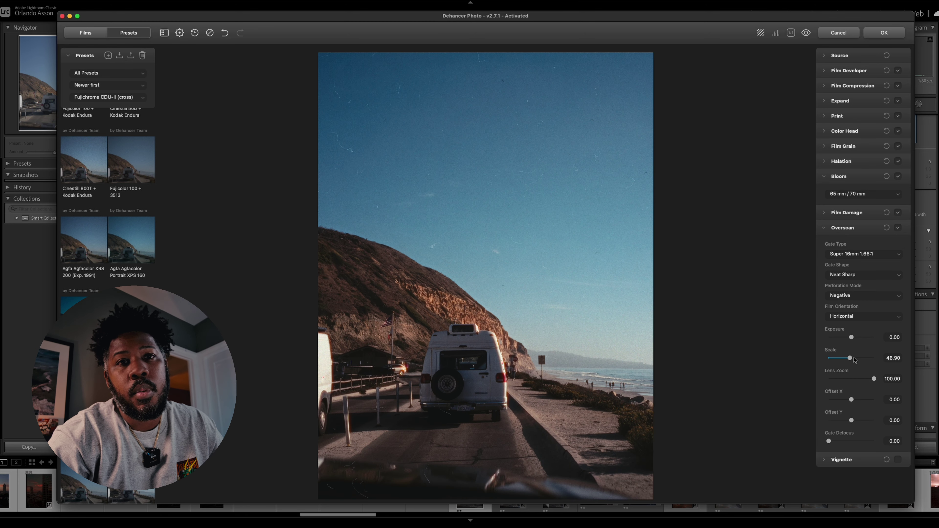
Step: Set the Overscan gate type to Super 35mm 1.37:1, perforation mode to OFF and scale to 79.62, and test Gate Defocus before returning it to 0.00
mouse_move(854, 360)
left_mouse_down()
mouse_move(834, 359)
mouse_move(867, 360)
left_mouse_up()
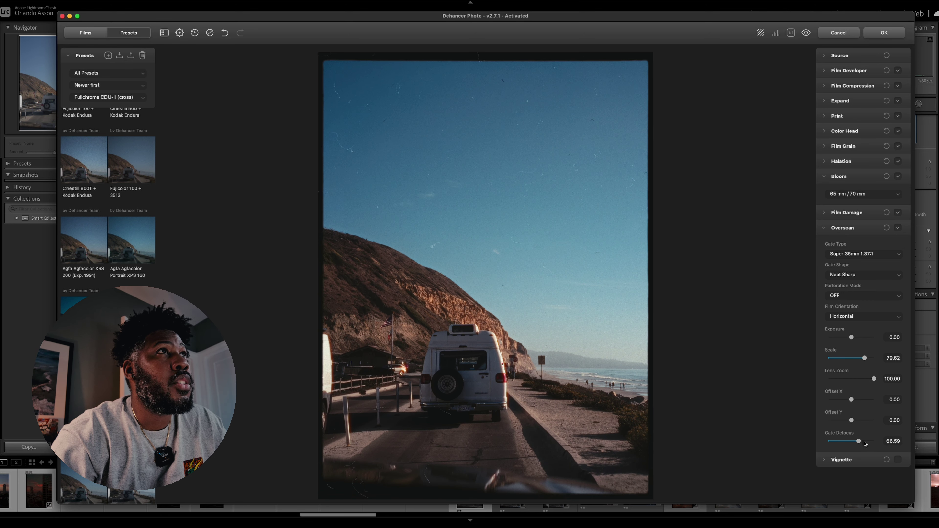
left_click(831, 441)
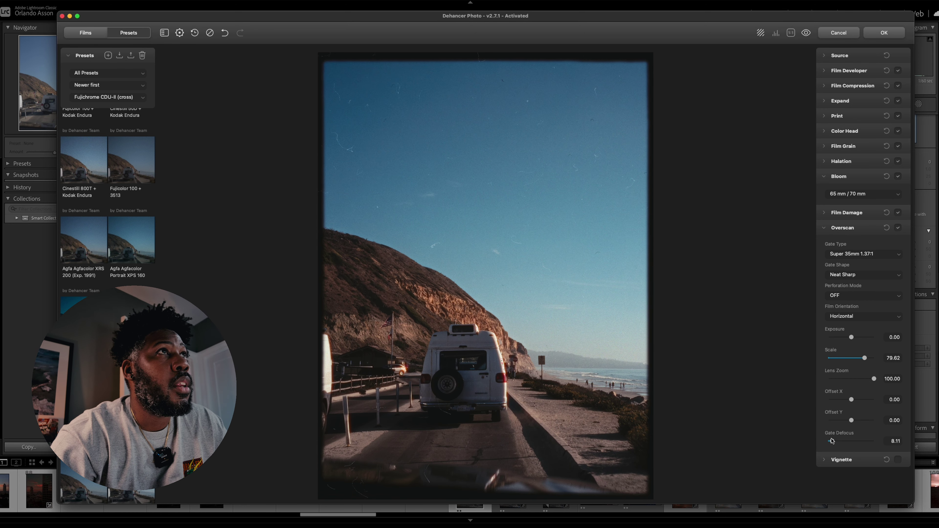
left_click(791, 33)
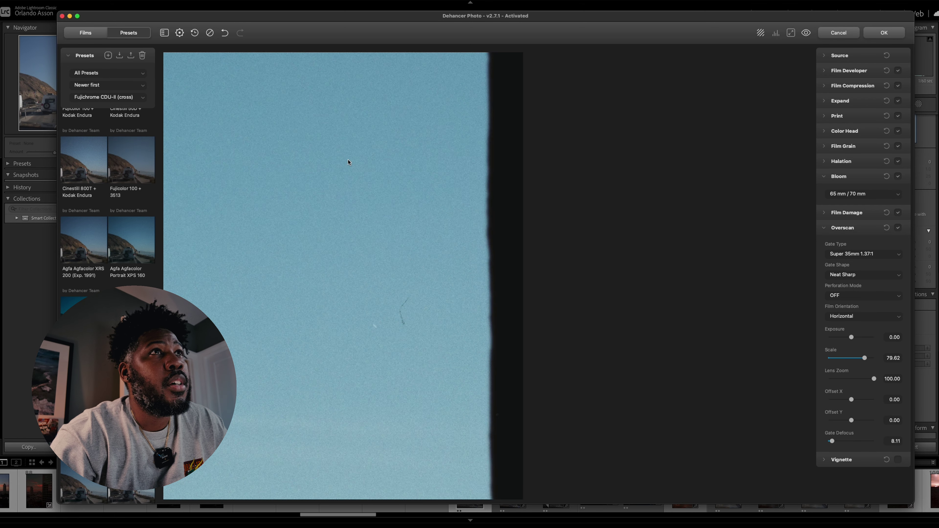
left_click(831, 442)
left_click_drag(831, 441, 828, 442)
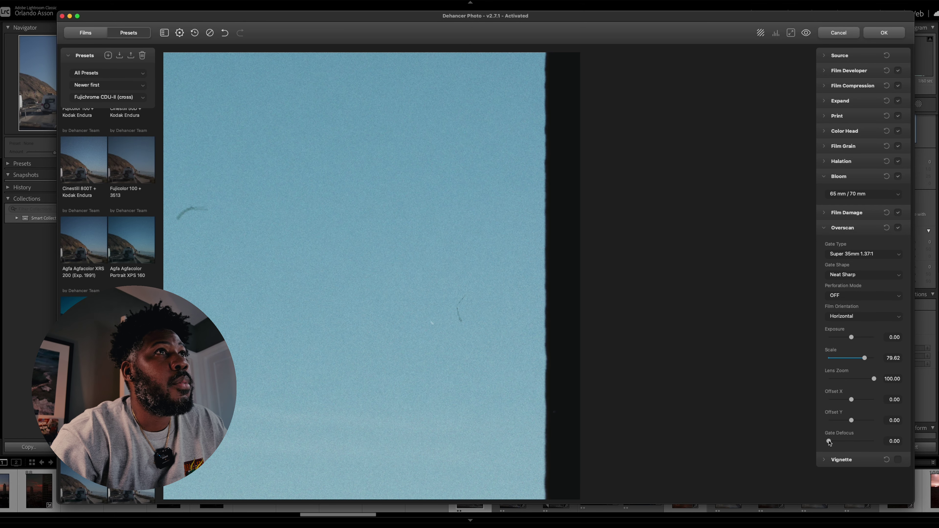
Step: Apply a Vignette with exposure -0.92, size 96.70, feather 39.97 and aspect ratio 30.03, and compare the photo with it off and on
left_click(841, 459)
left_click_drag(851, 269, 867, 291)
left_click_drag(852, 332, 832, 311)
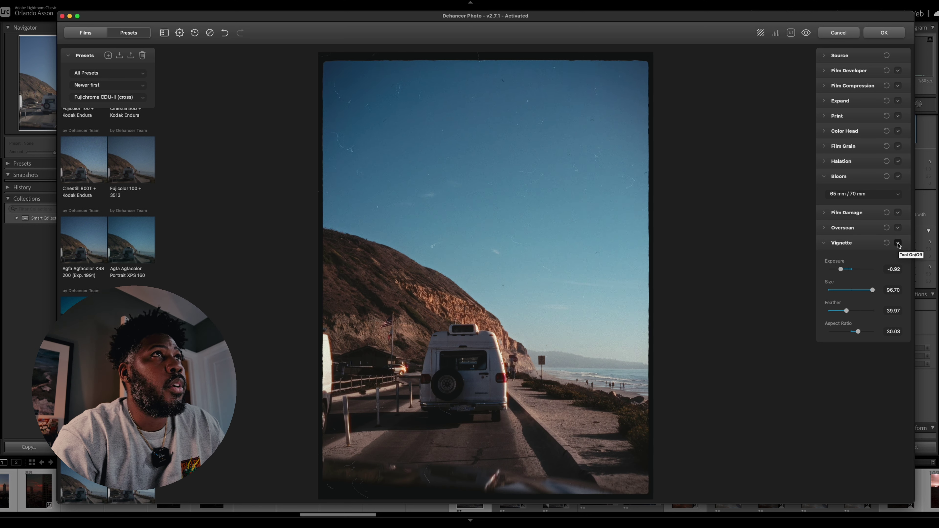
left_click(898, 243)
left_click(898, 243)
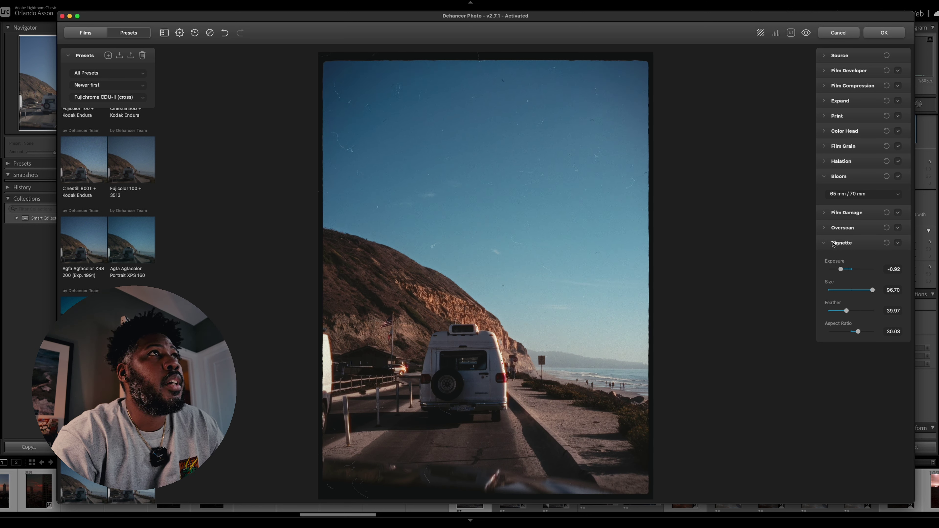
left_click(824, 243)
Step: Save the current settings as a new preset named Fujichrome CDU-II (cross)_Nov_16
left_click(107, 55)
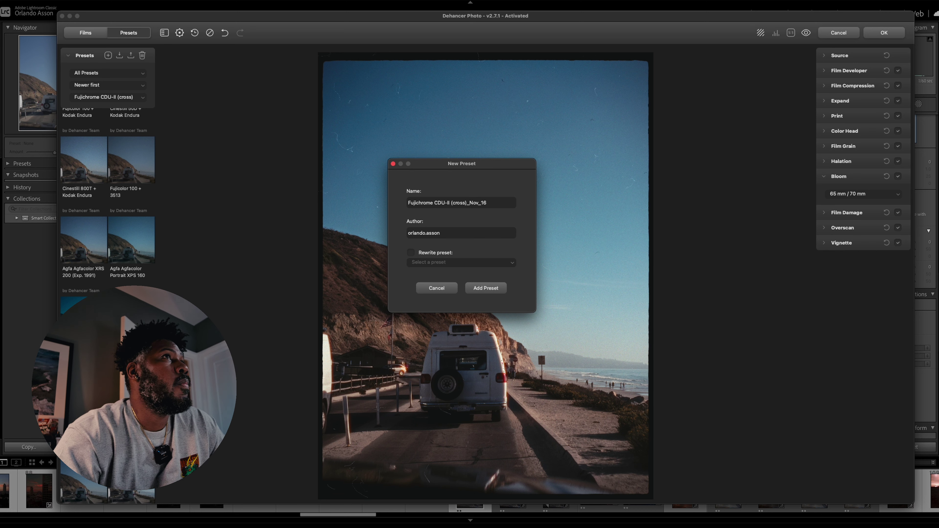
left_click(491, 293)
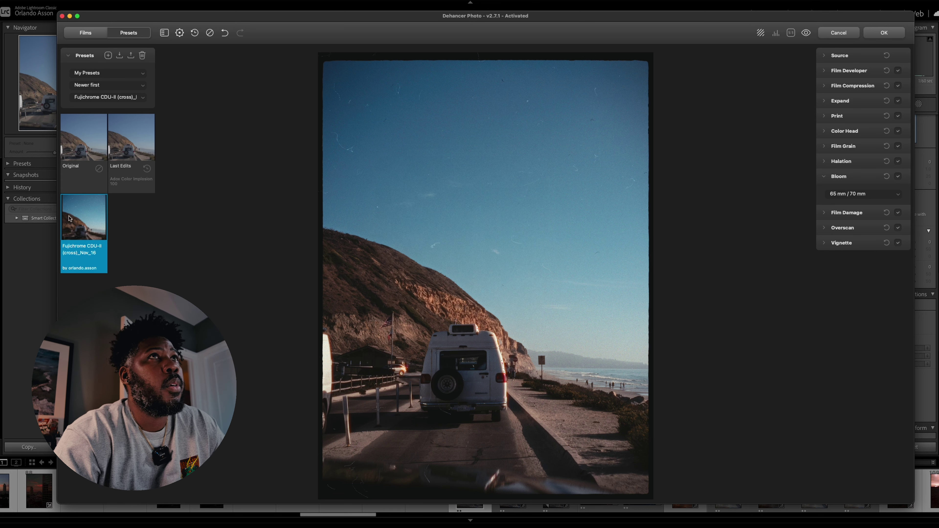